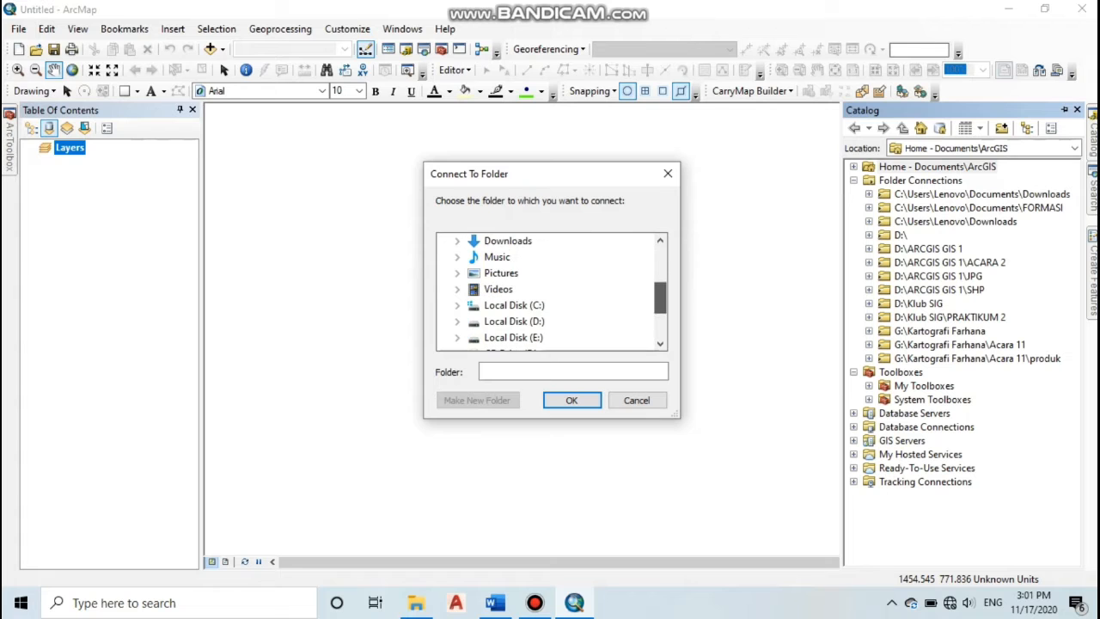
Connect to the PRAKTIKUM 2 folder inside Klub SIG, under Biro Akademik on drive D.
{"action": "left_click", "coordinate": [457, 321]}
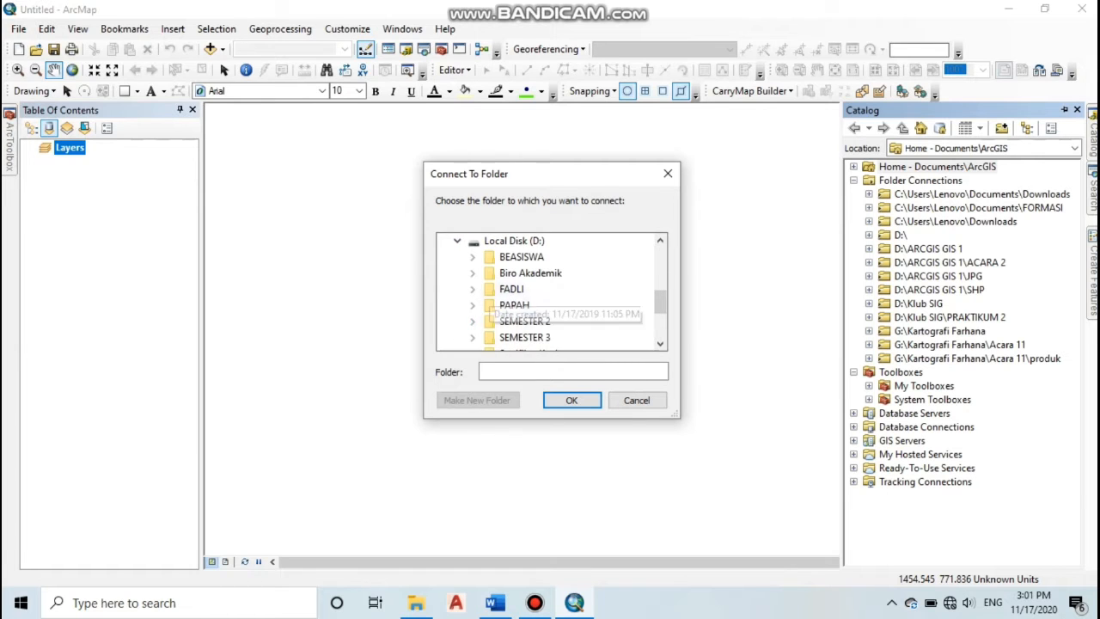
{"action": "left_click", "coordinate": [473, 274]}
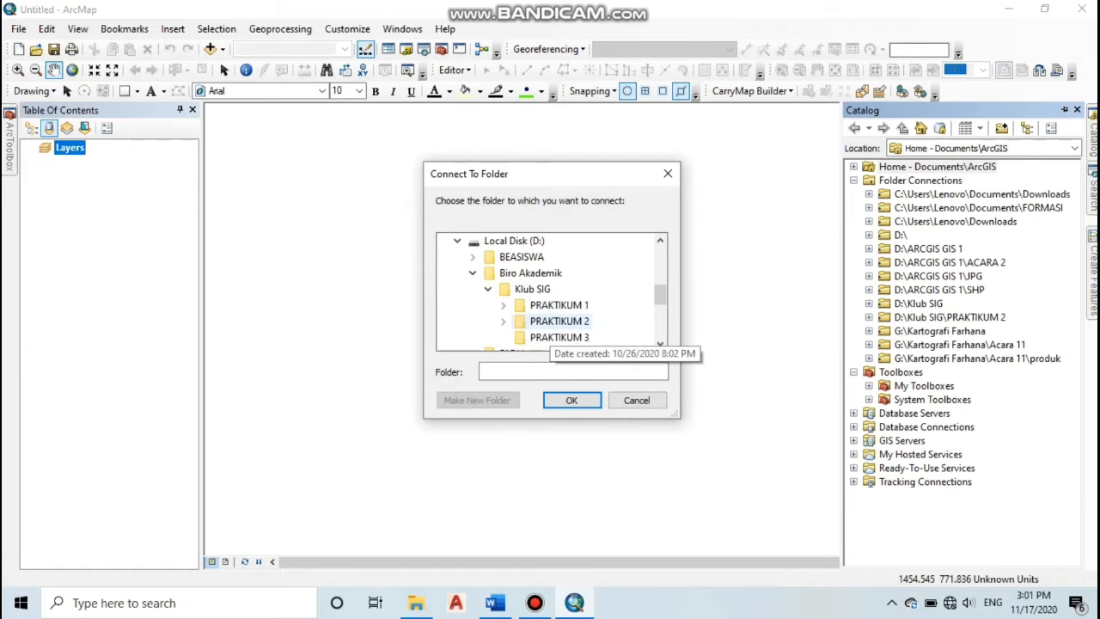
{"action": "double_click", "coordinate": [558, 320]}
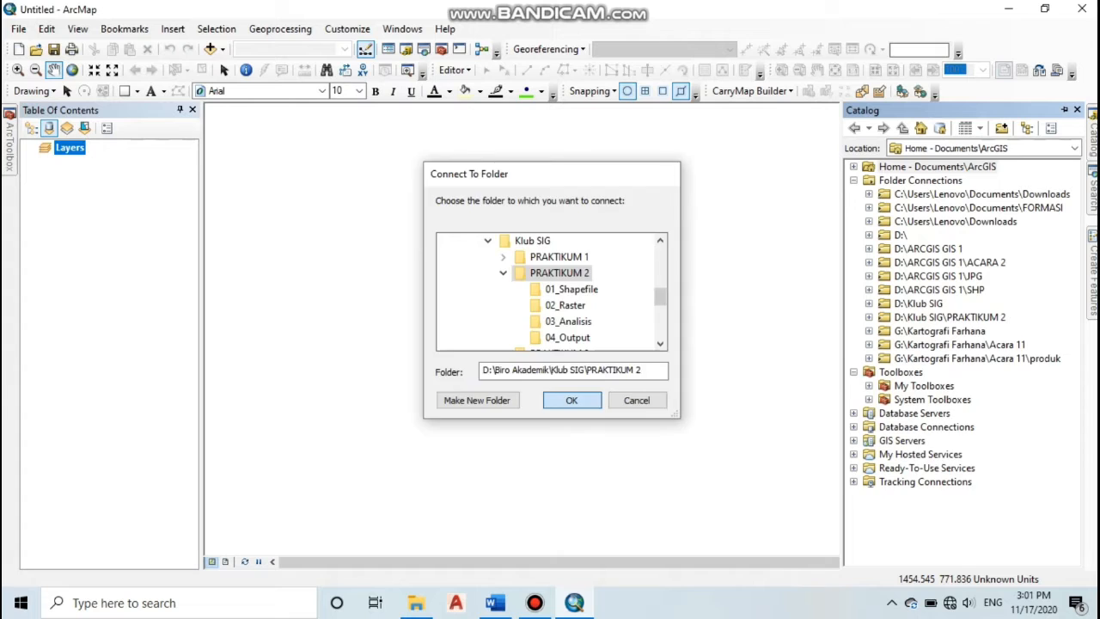
{"action": "key", "text": "Return"}
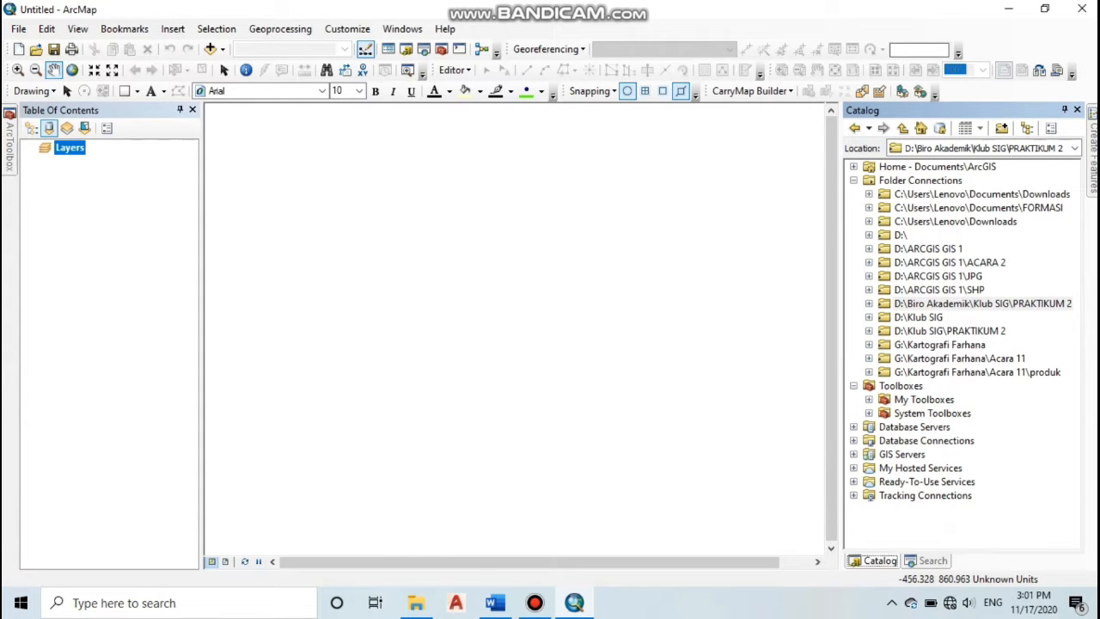
Set the Layers data frame's coordinate system to the geographic World system WGS 1984.
{"action": "right_click", "coordinate": [69, 147]}
{"action": "left_click", "coordinate": [116, 494]}
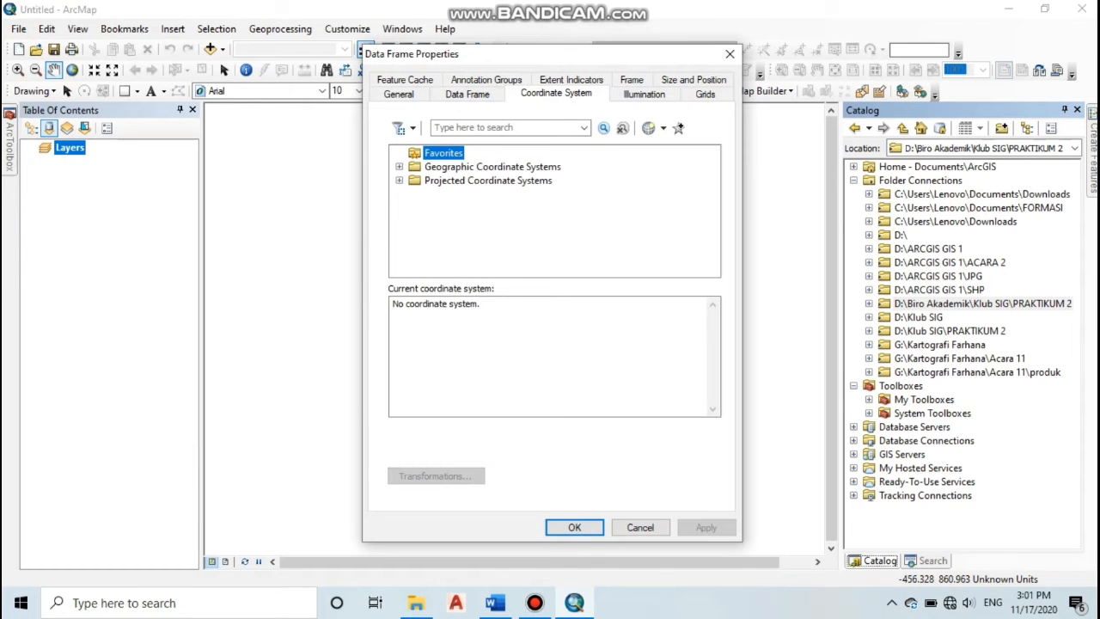
{"action": "left_click", "coordinate": [399, 166]}
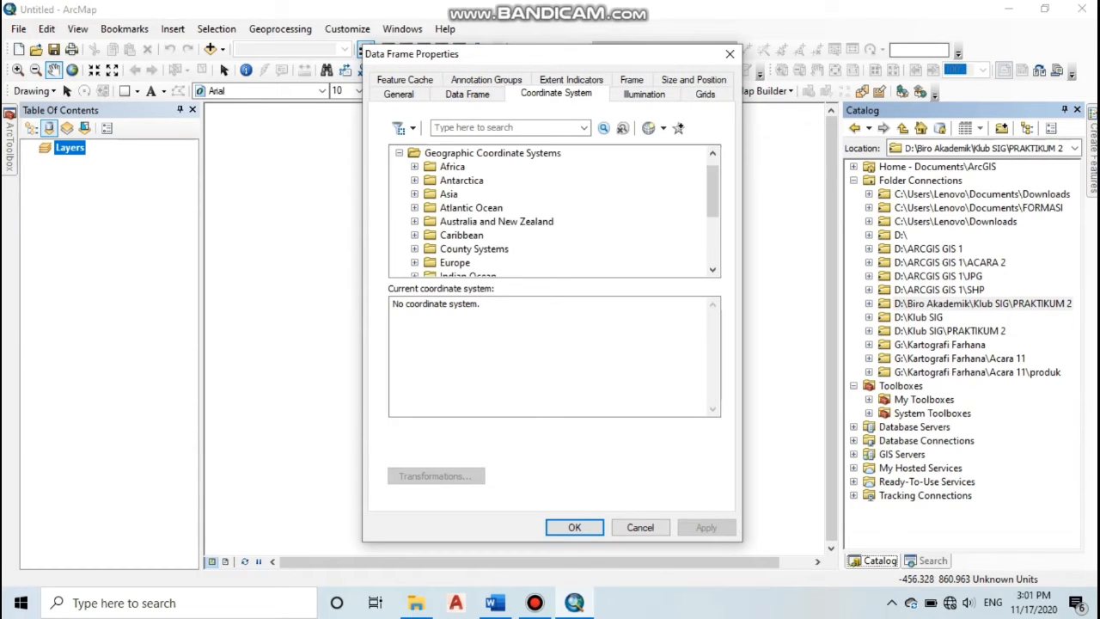
{"action": "left_click_drag", "start_coordinate": [713, 191], "coordinate": [712, 239]}
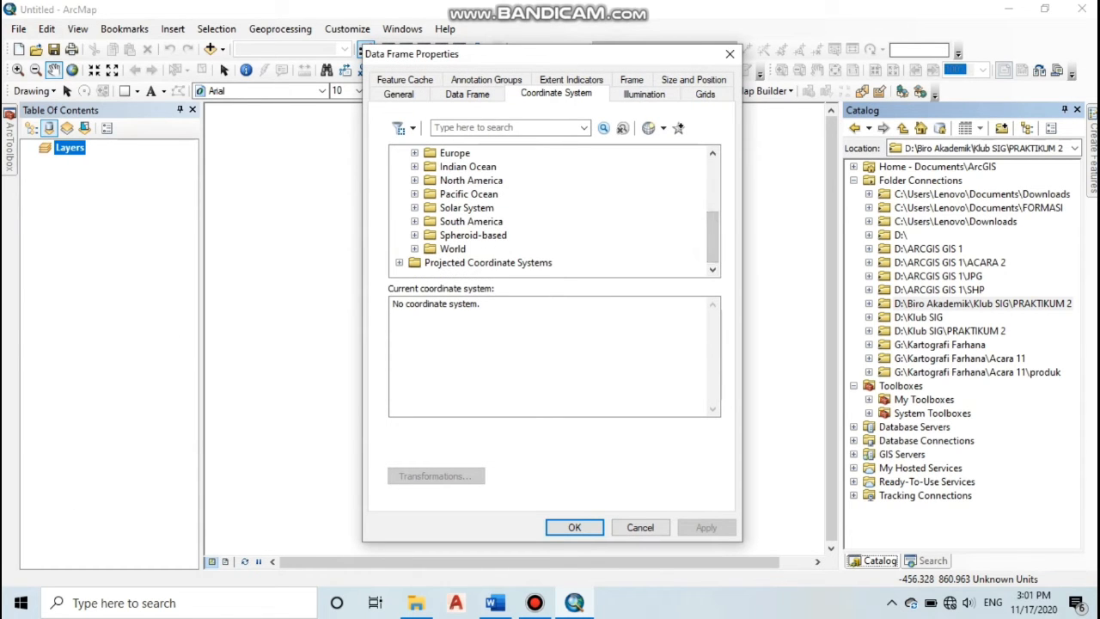
{"action": "left_click", "coordinate": [414, 249]}
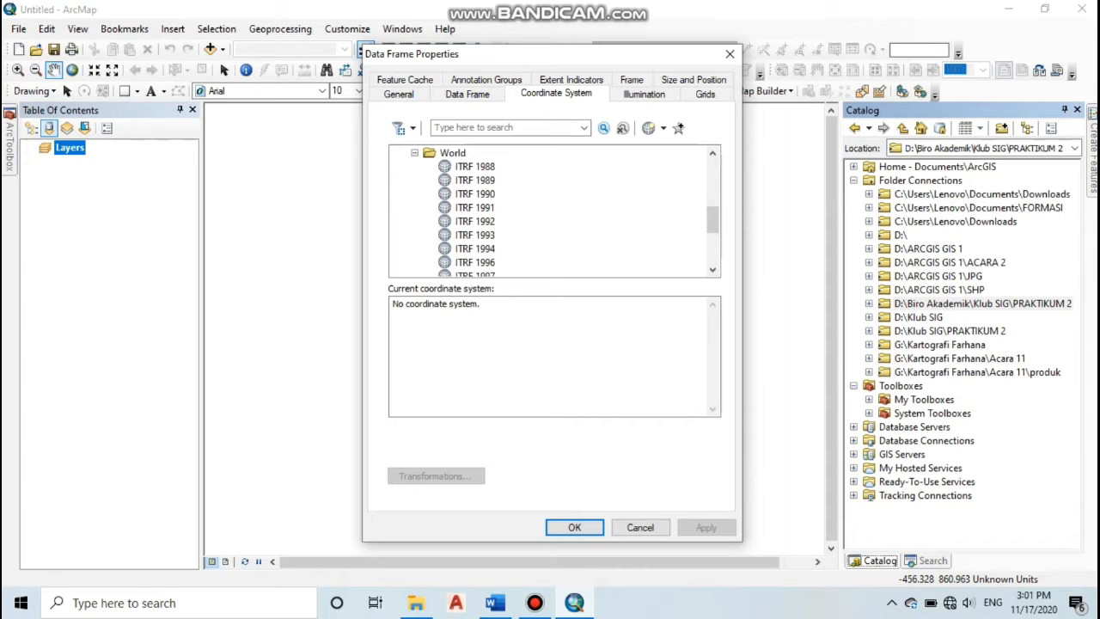
{"action": "left_click_drag", "start_coordinate": [712, 219], "coordinate": [713, 249]}
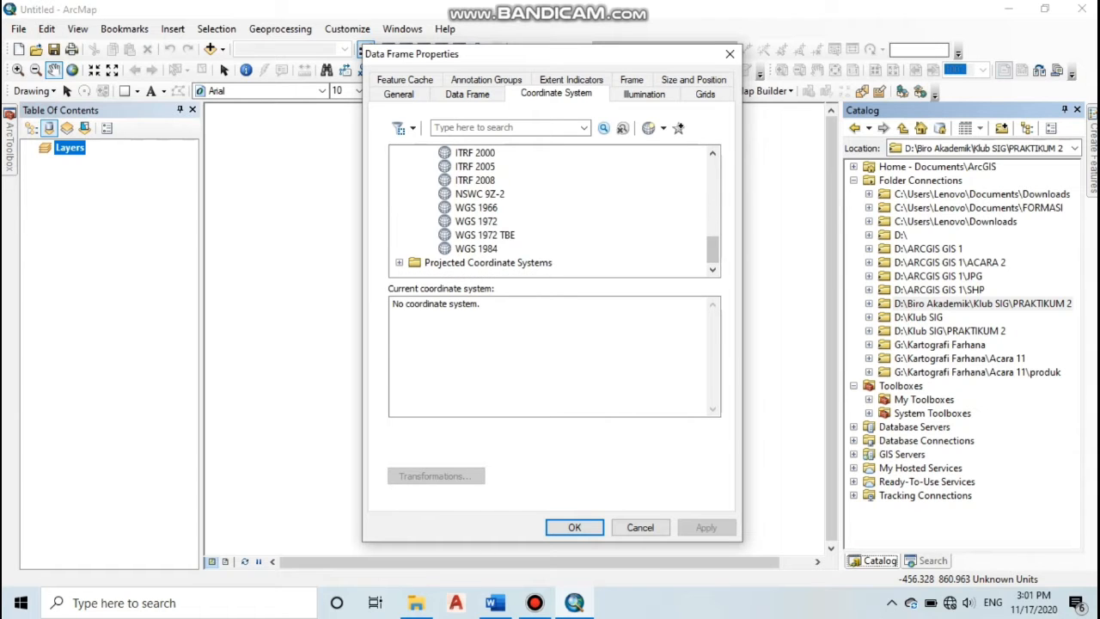
{"action": "left_click", "coordinate": [476, 249]}
{"action": "left_click", "coordinate": [707, 528]}
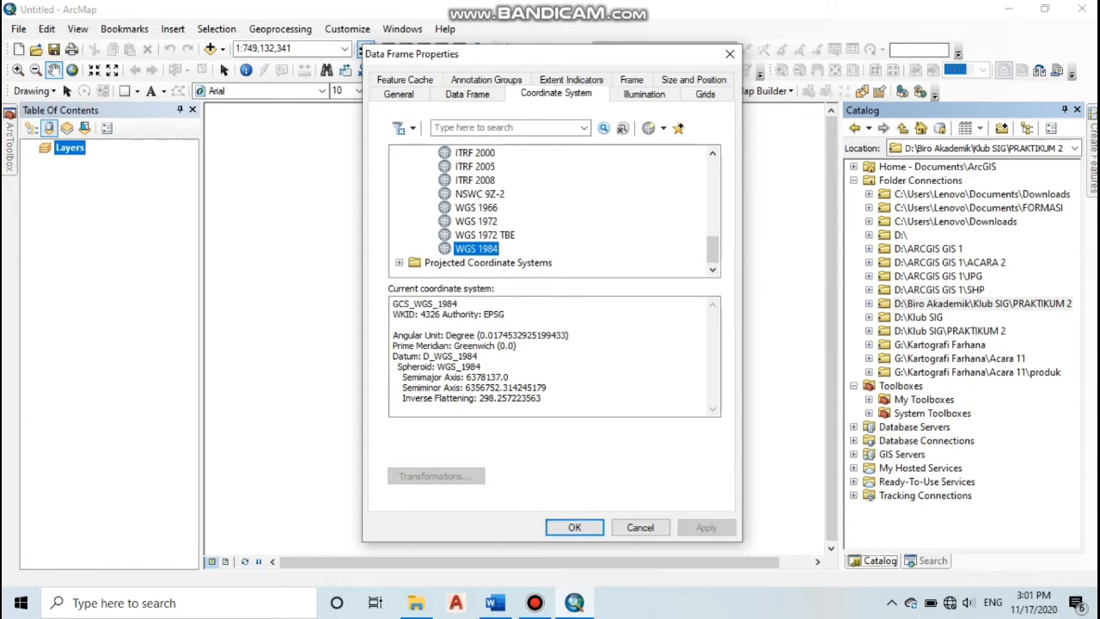
{"action": "left_click", "coordinate": [574, 526]}
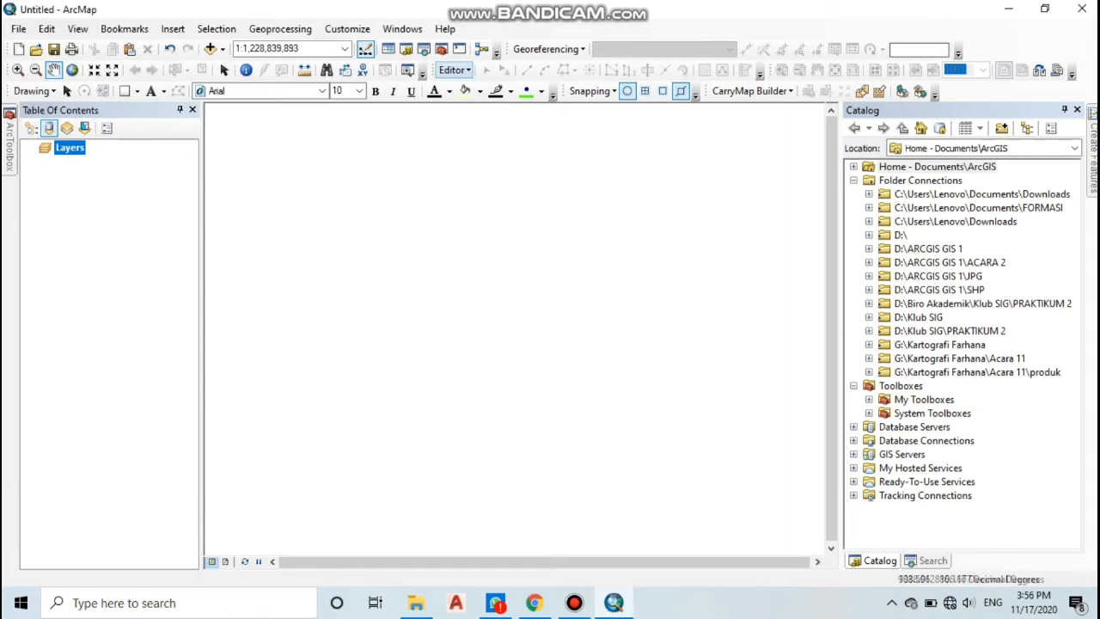
Add the Peta Persebaran RS di Kota Bandung raster map to the Layers data frame.
{"action": "right_click", "coordinate": [70, 147]}
{"action": "left_click", "coordinate": [107, 155]}
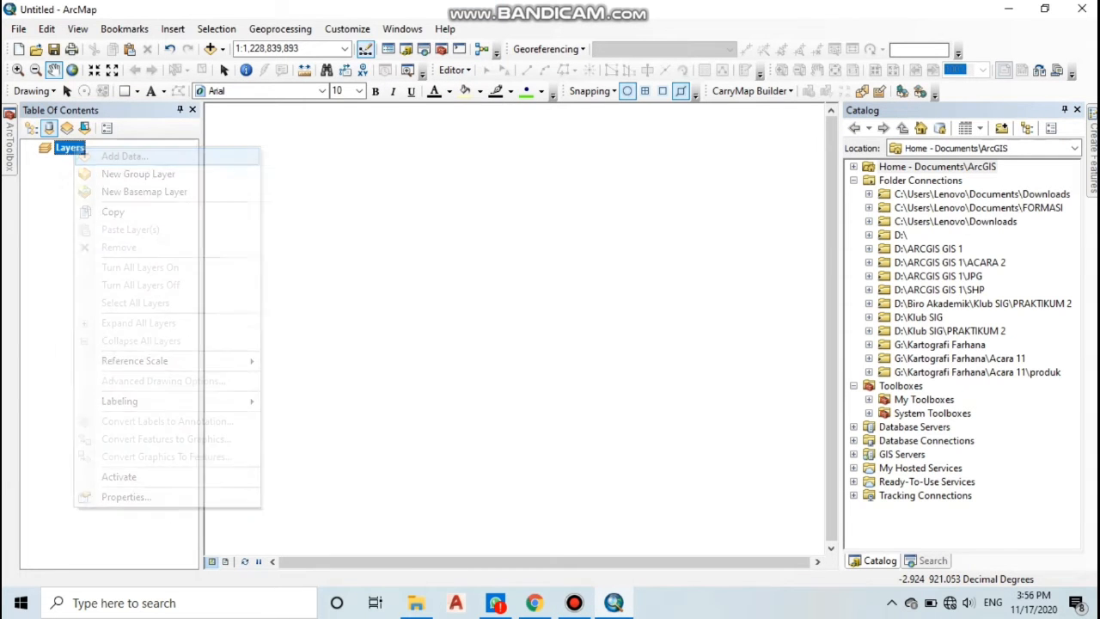
{"action": "left_click", "coordinate": [460, 231]}
{"action": "left_click", "coordinate": [711, 378]}
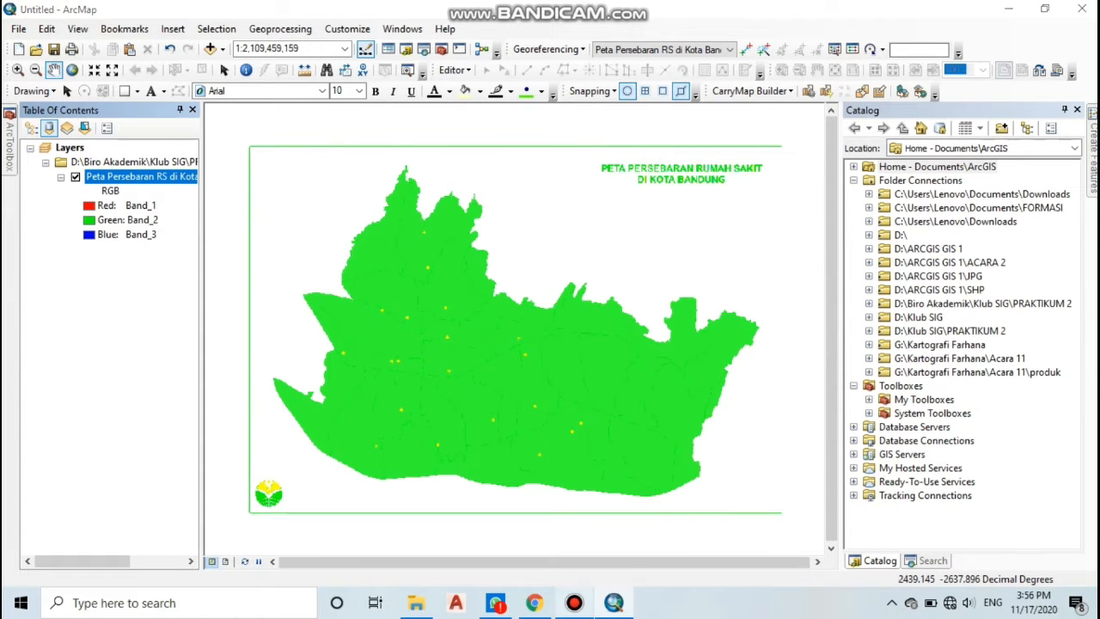
{"action": "left_click", "coordinate": [574, 602]}
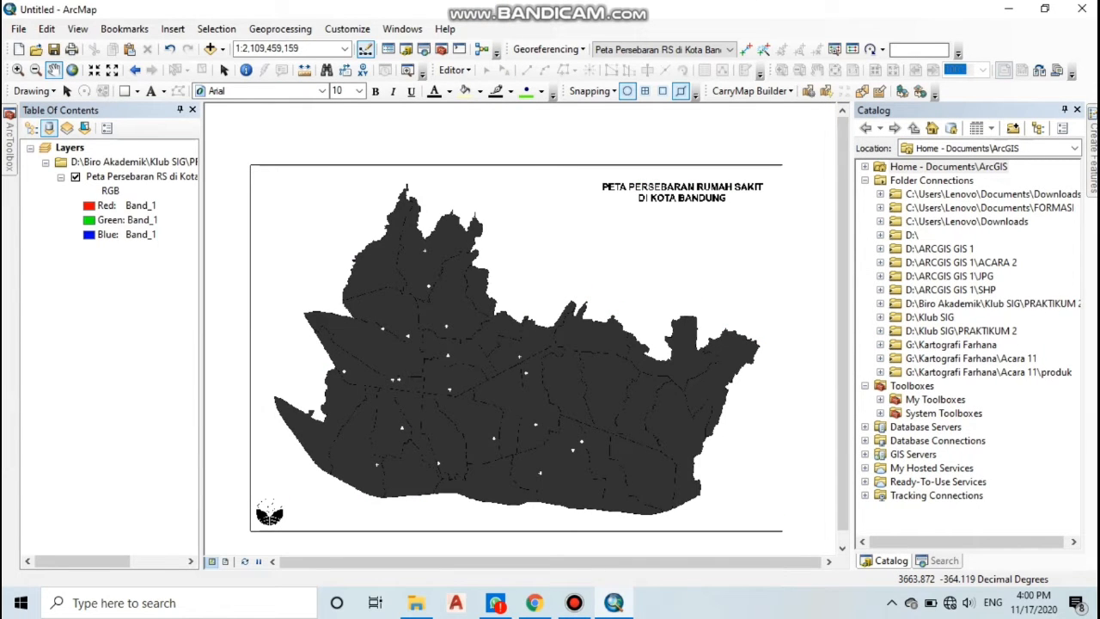
Start a new point shapefile in PRAKTIKUM 2's 01_Shapefile folder and name it RumahSakit_NIM.
{"action": "left_click", "coordinate": [880, 303]}
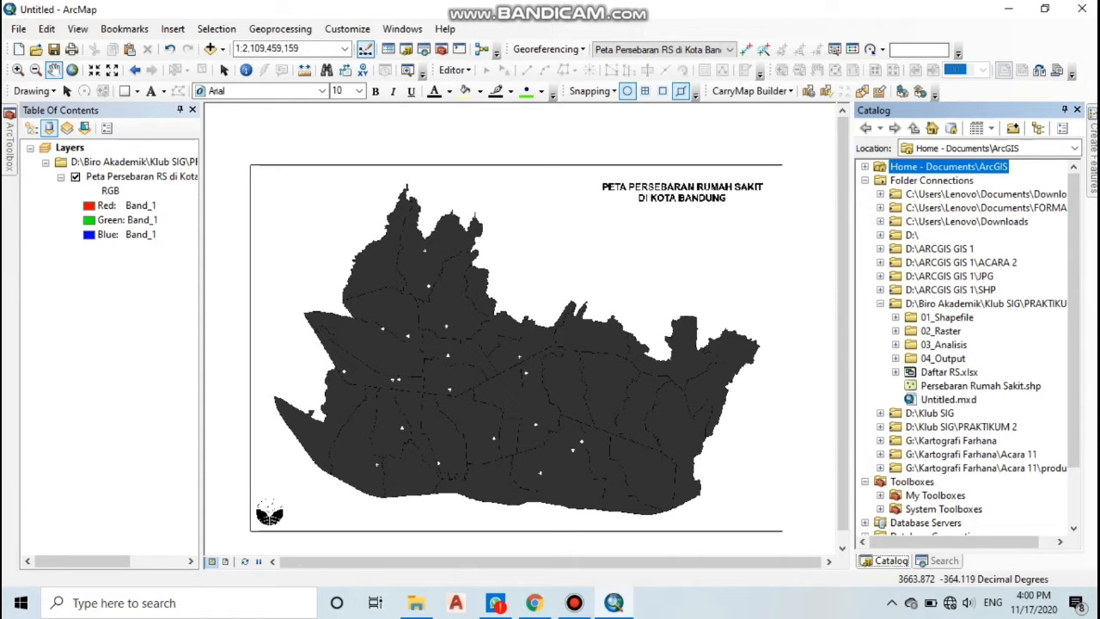
{"action": "left_click", "coordinate": [945, 317]}
{"action": "right_click", "coordinate": [945, 317]}
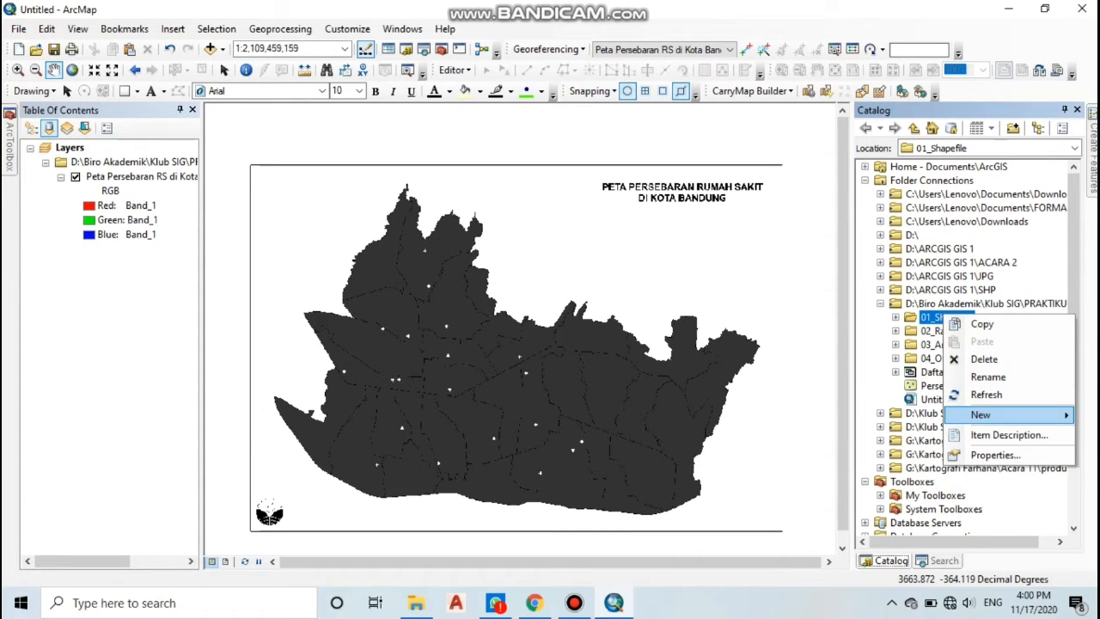
{"action": "mouse_move", "coordinate": [981, 414]}
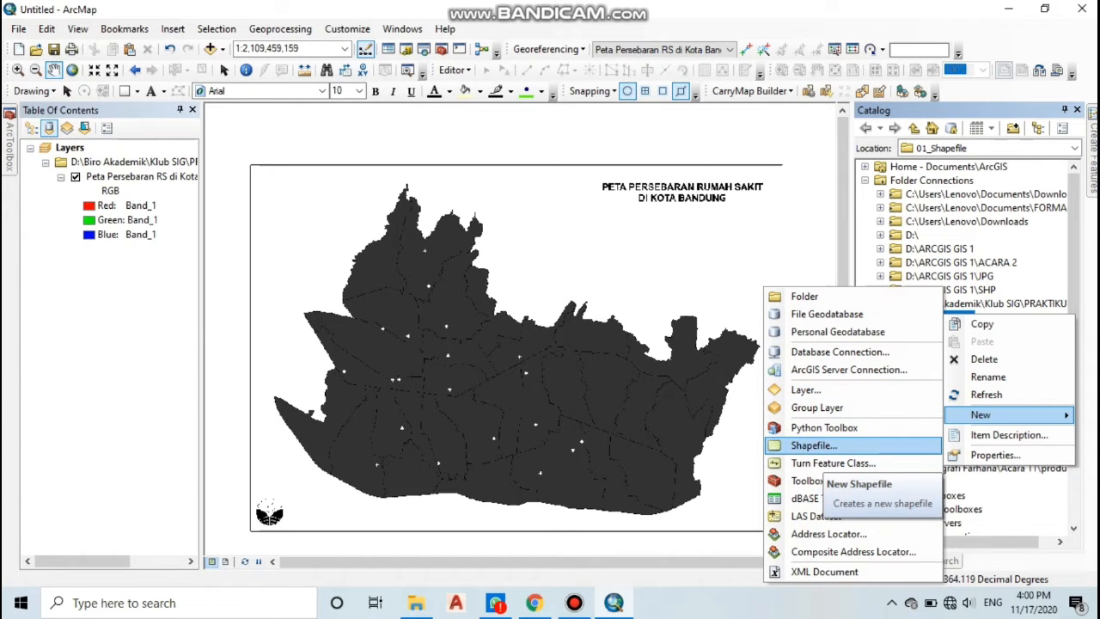
{"action": "left_click", "coordinate": [813, 445]}
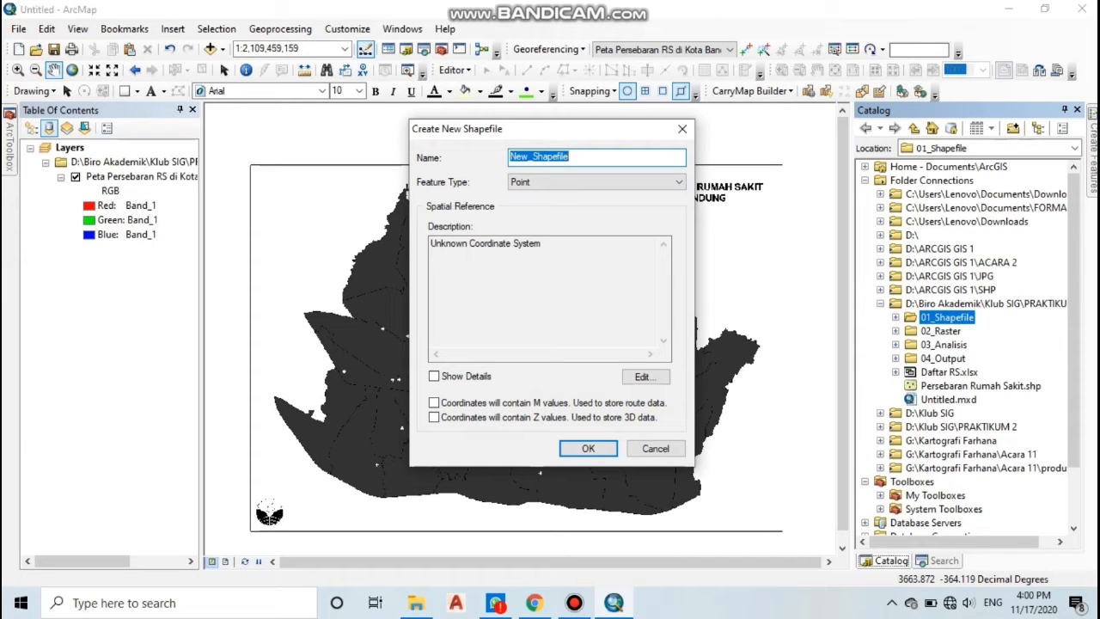
{"action": "type", "text": "Ru"}
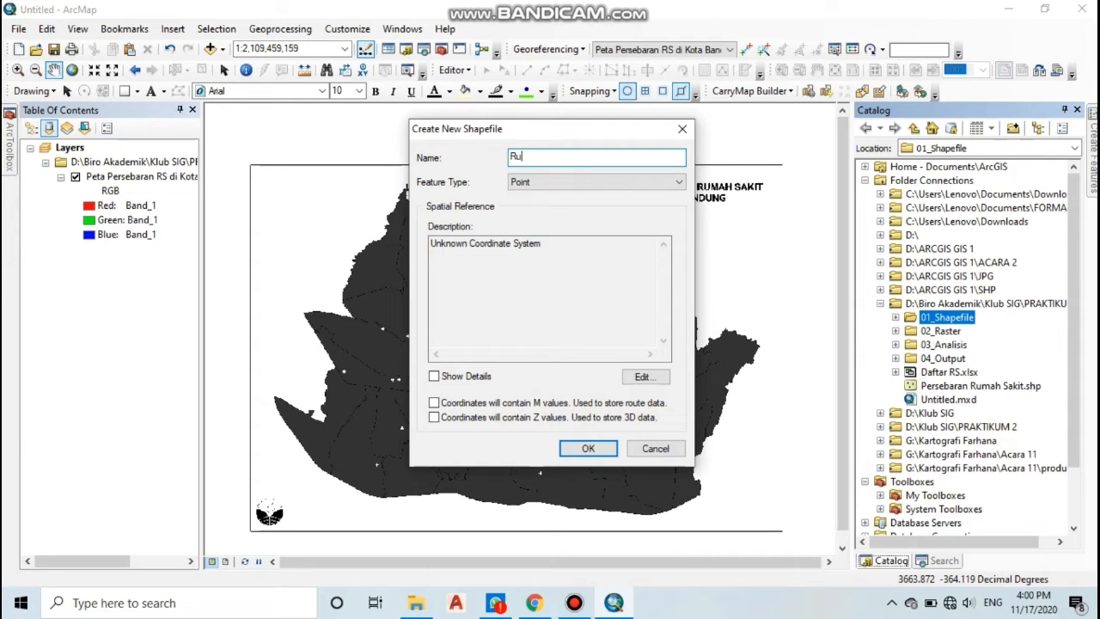
{"action": "type", "text": "mahSakit_NIM"}
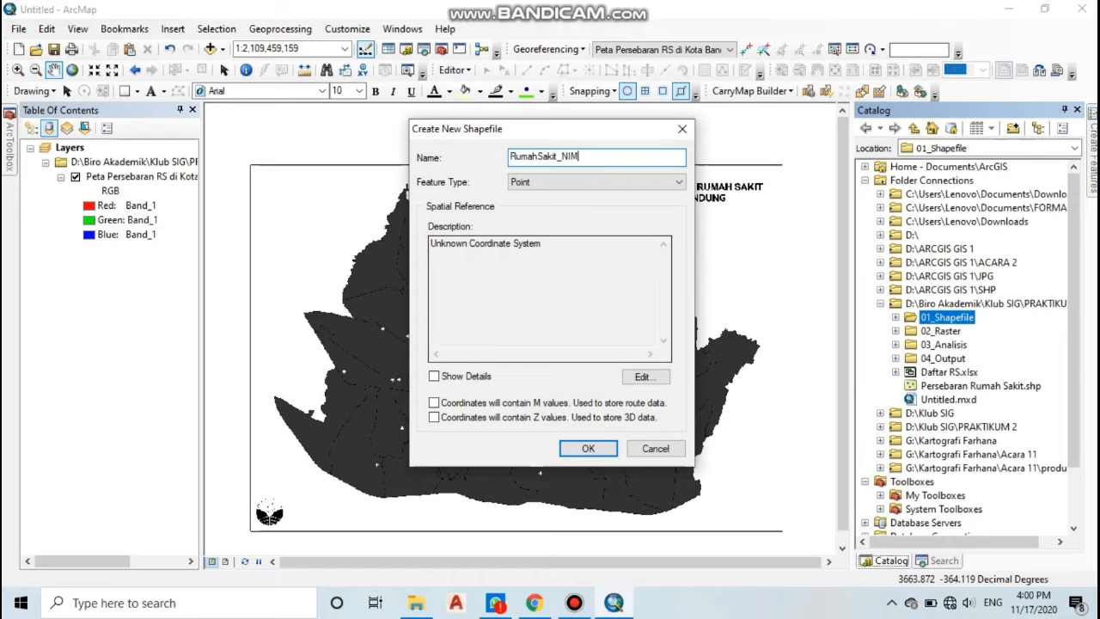
Assign the geographic World coordinate system WGS 1984 to the new shapefile and create it.
{"action": "left_click", "coordinate": [645, 377]}
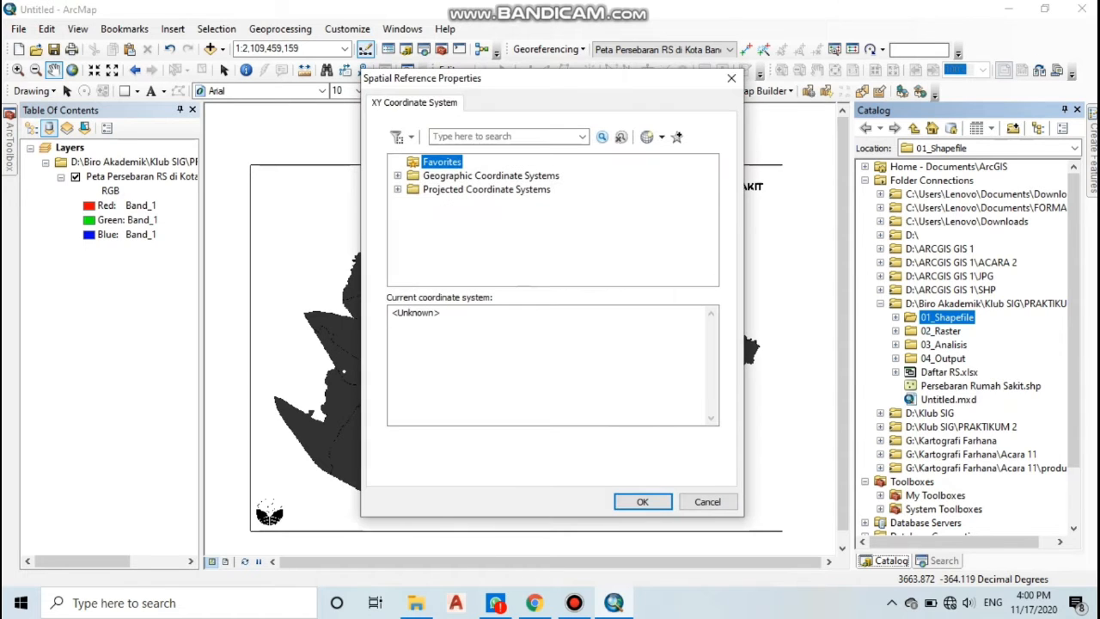
{"action": "left_click", "coordinate": [398, 176]}
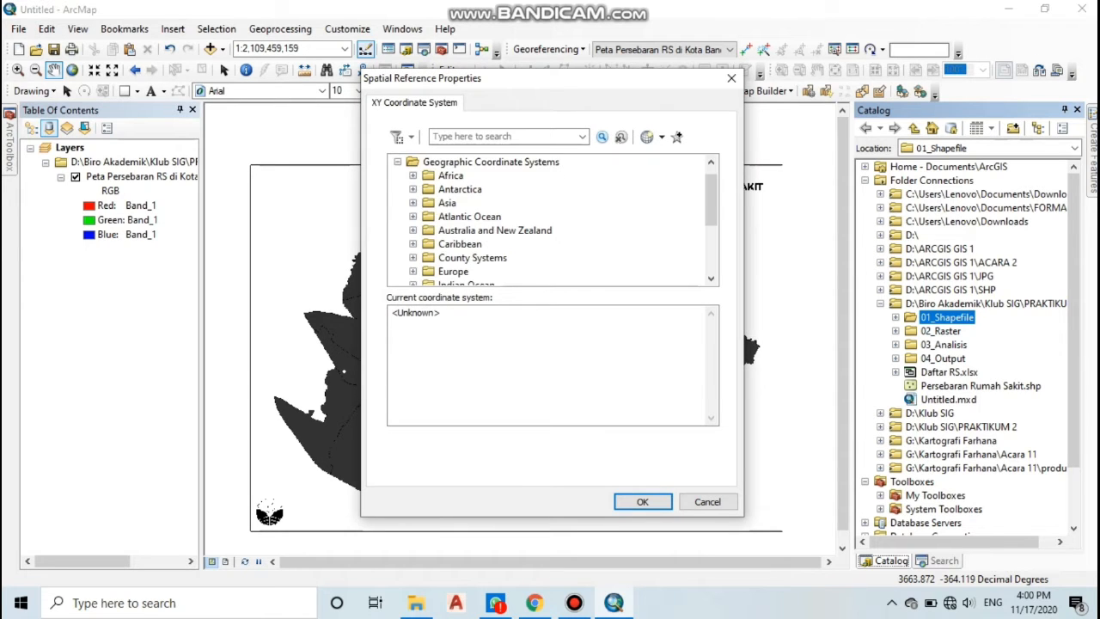
{"action": "left_click_drag", "start_coordinate": [710, 200], "coordinate": [711, 260]}
{"action": "left_click", "coordinate": [413, 257]}
{"action": "left_click", "coordinate": [474, 258]}
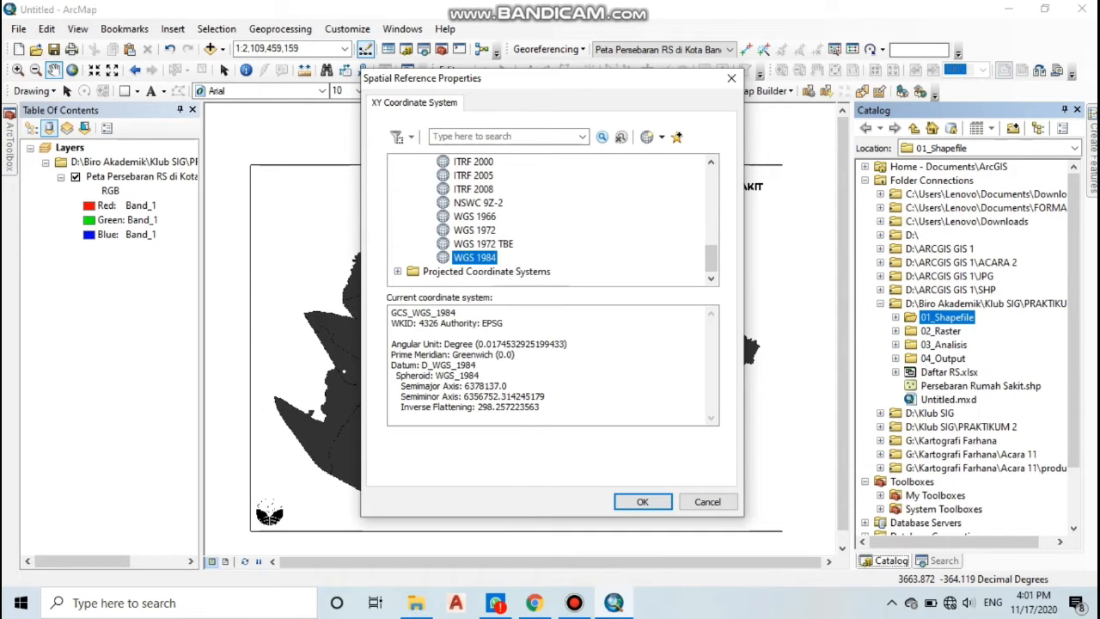
{"action": "left_click", "coordinate": [642, 501]}
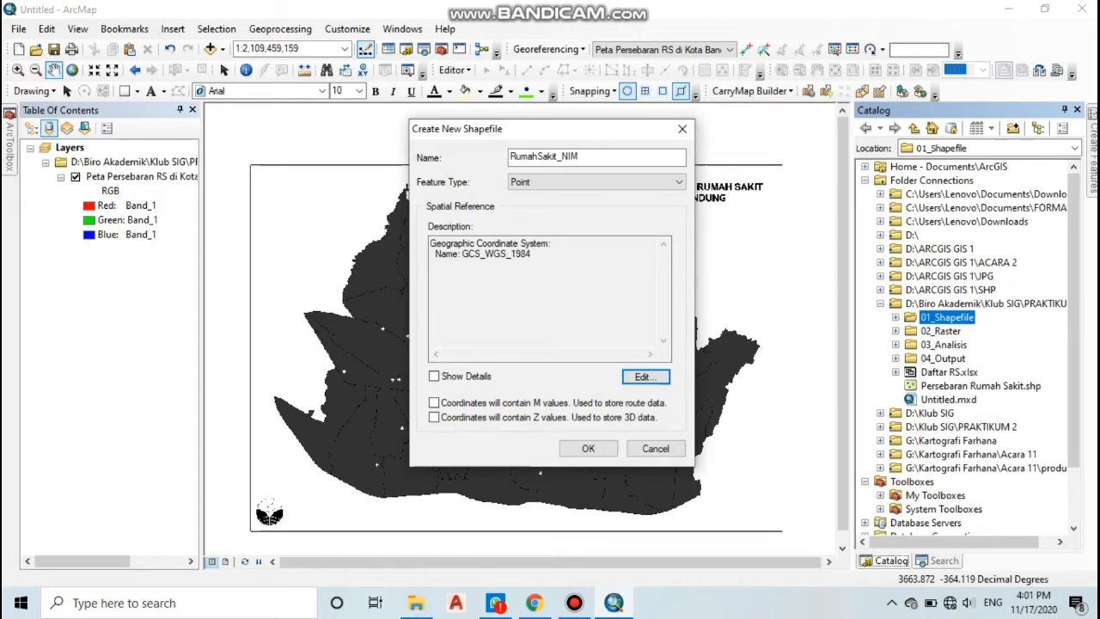
{"action": "left_click", "coordinate": [588, 448]}
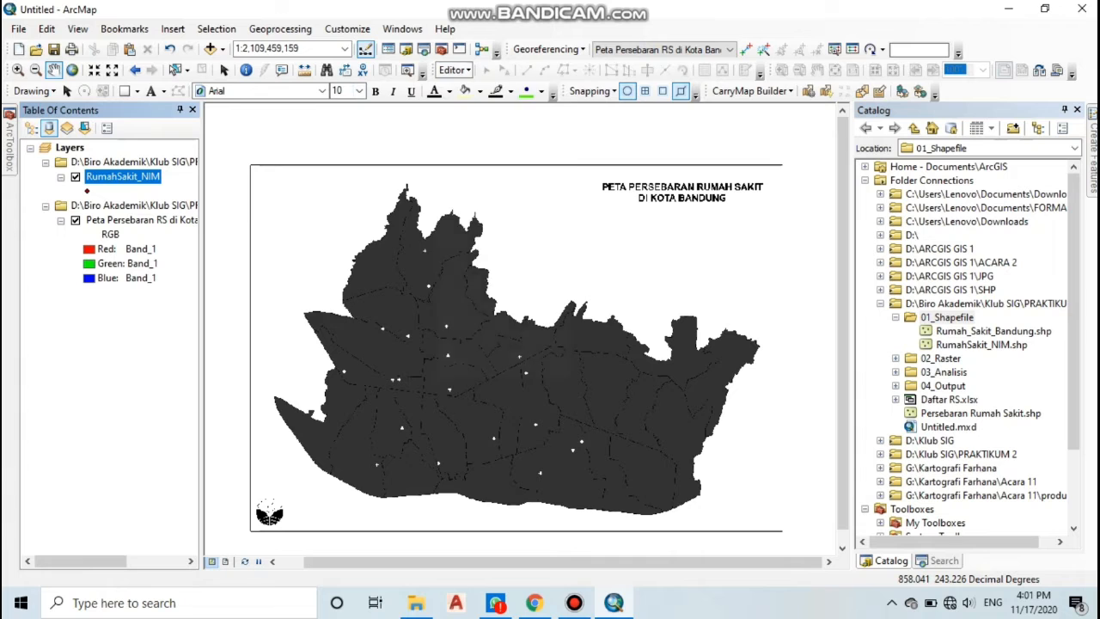
Start an edit session and choose the RumahSakit_NIM template for creating point features.
{"action": "left_click", "coordinate": [454, 70]}
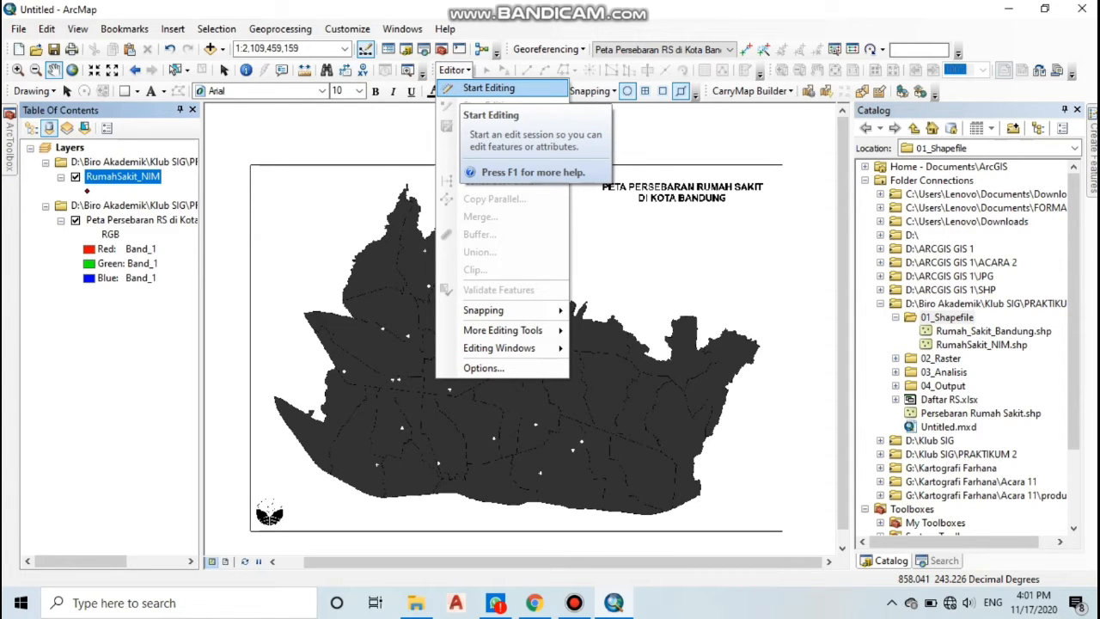
{"action": "left_click", "coordinate": [489, 88]}
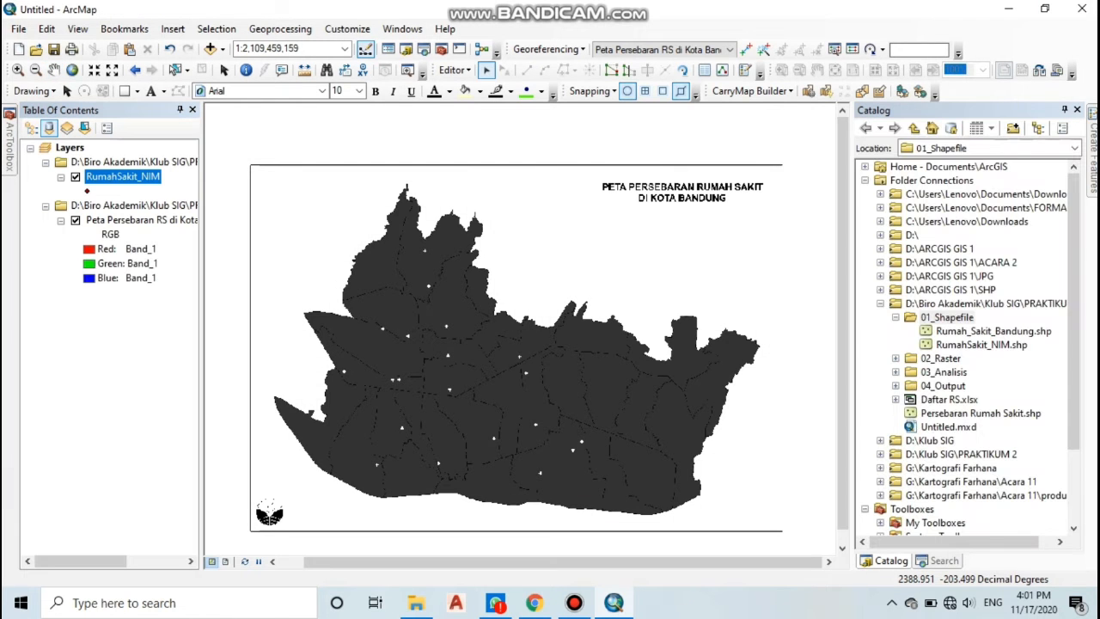
{"action": "left_click", "coordinate": [454, 71]}
{"action": "left_click", "coordinate": [454, 71]}
{"action": "left_click", "coordinate": [1092, 161]}
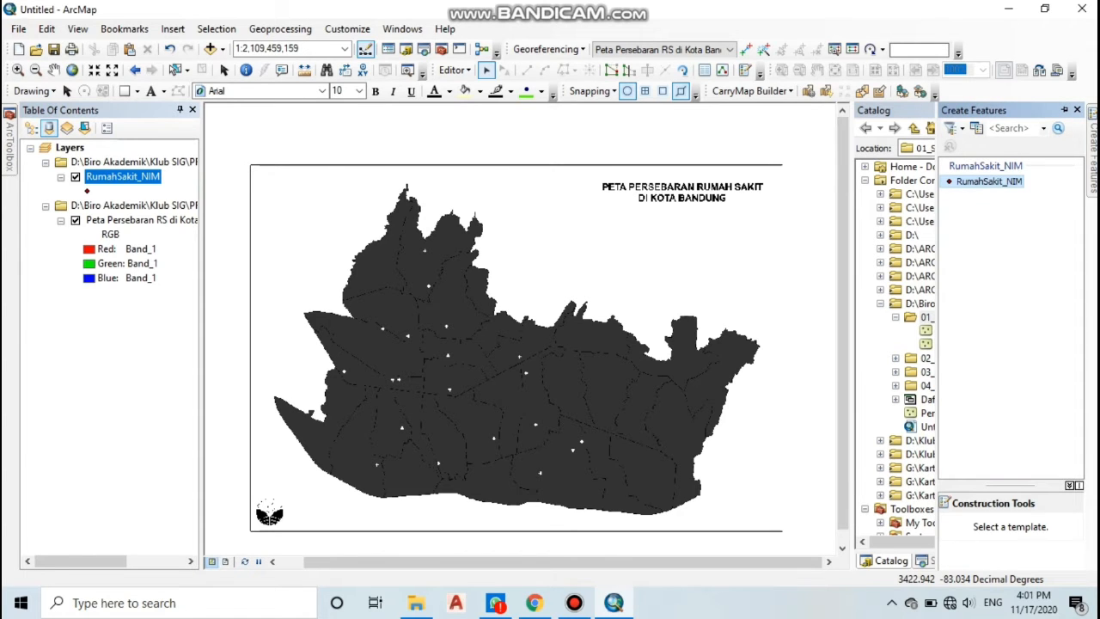
{"action": "left_click", "coordinate": [999, 181]}
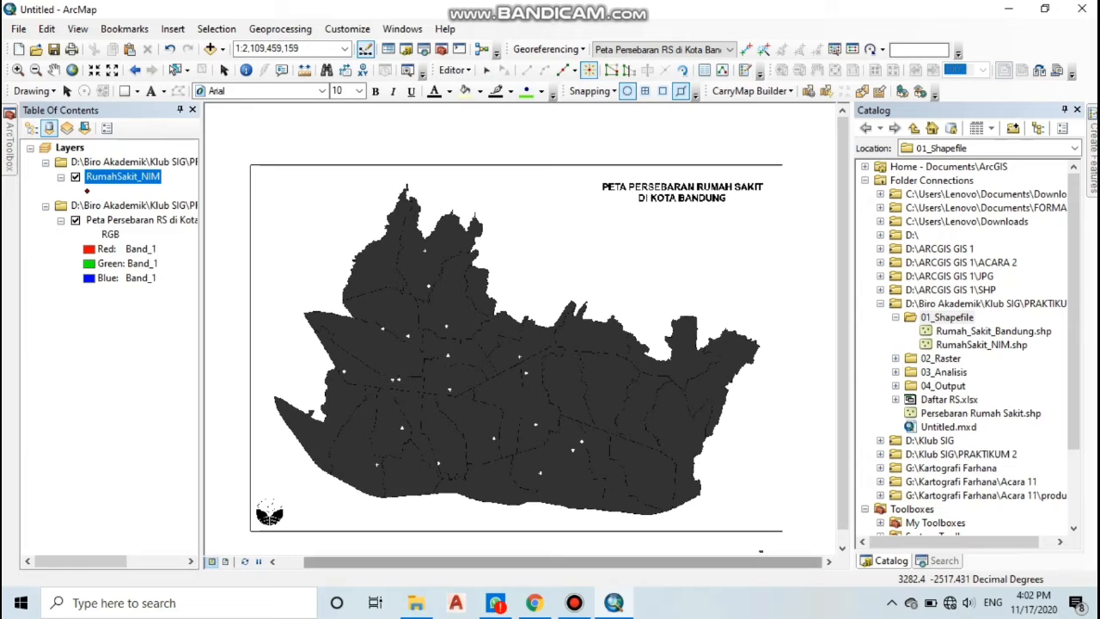
Try placing a point outside the city area southeast of the map and delete it.
{"action": "left_click", "coordinate": [750, 474]}
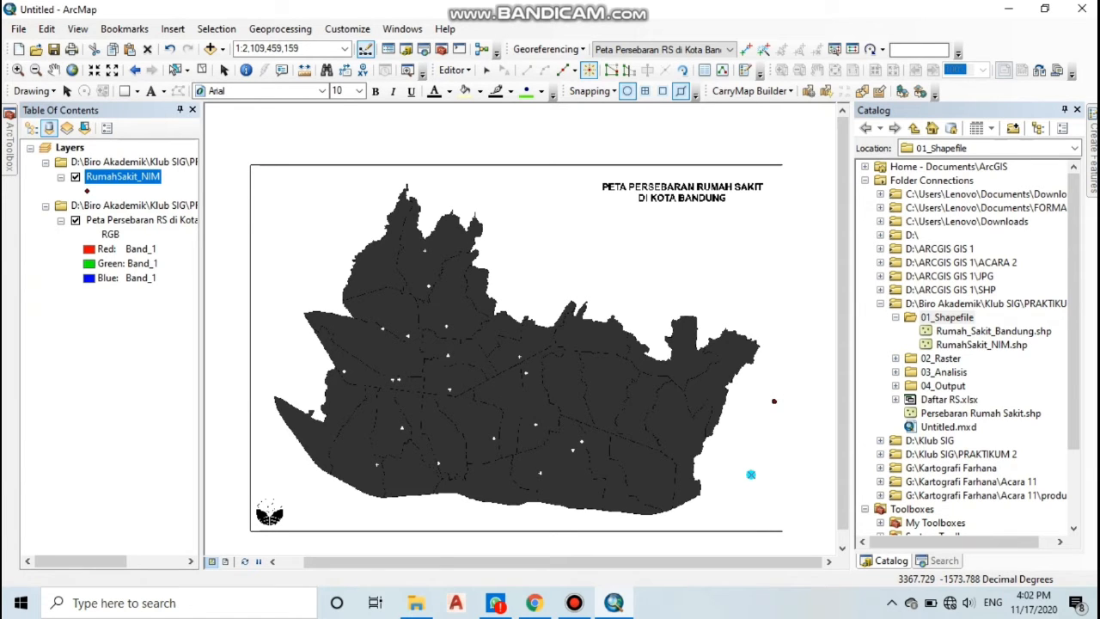
{"action": "key", "text": "Delete"}
Digitize RumahSakit_NIM points on the five white hospital crosses in the southeastern part of the city.
{"action": "scroll", "coordinate": [546, 481], "scroll_direction": "down", "scroll_amount": 2}
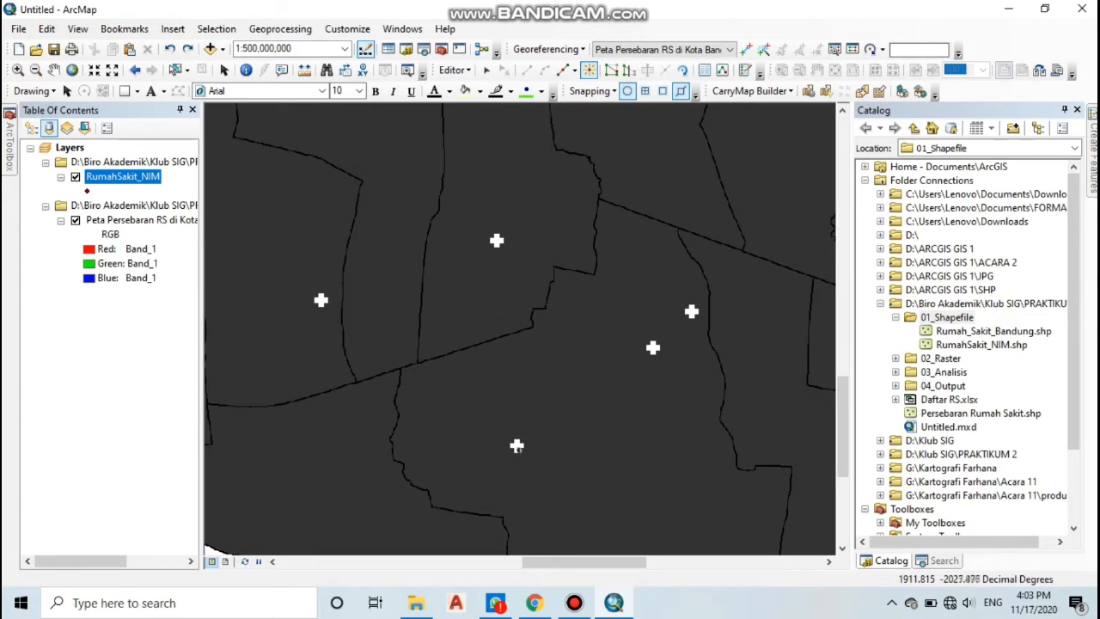
{"action": "left_click", "coordinate": [517, 446]}
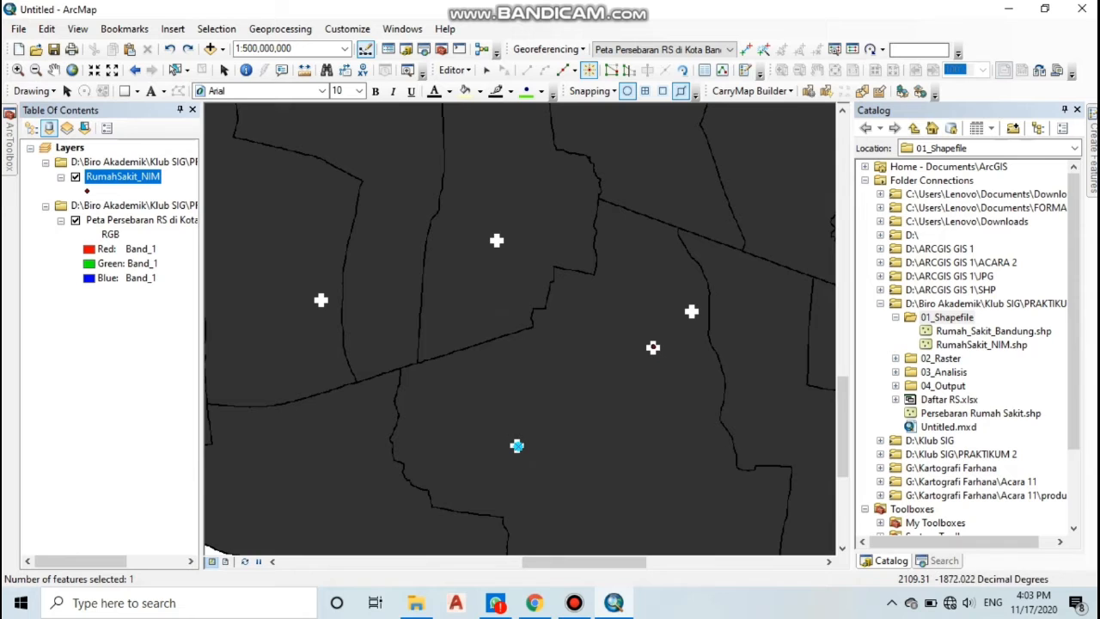
{"action": "left_click", "coordinate": [653, 347]}
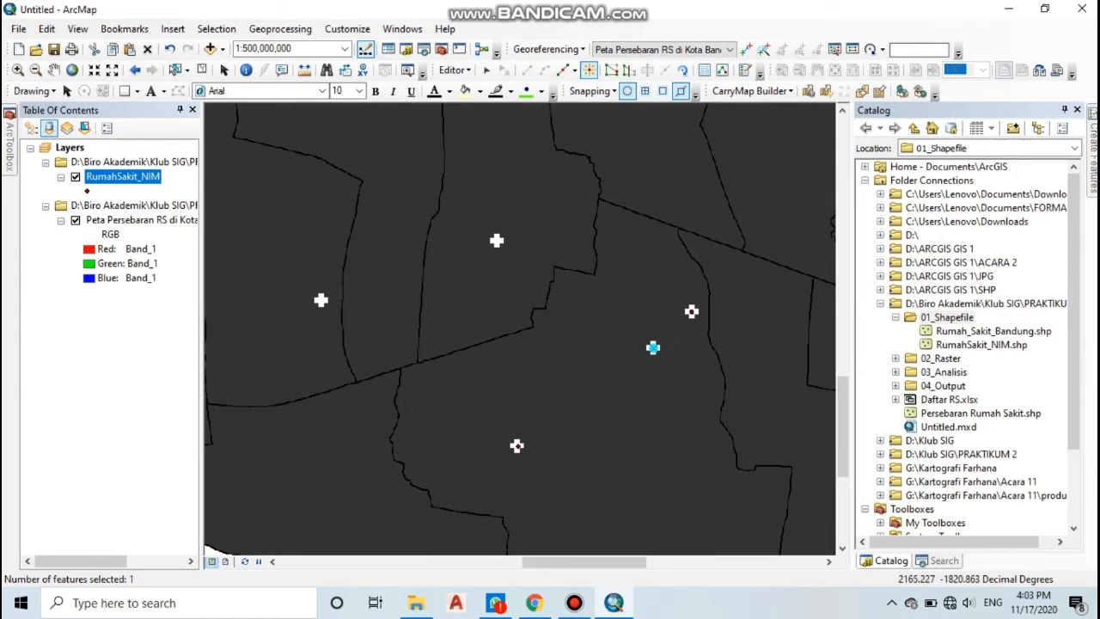
{"action": "left_click", "coordinate": [692, 311]}
{"action": "left_click", "coordinate": [497, 240]}
{"action": "left_click", "coordinate": [320, 299]}
Digitize RumahSakit_NIM points on the white hospital crosses in the southwestern part of the city.
{"action": "left_click_drag", "start_coordinate": [331, 359], "coordinate": [557, 321]}
{"action": "left_click", "coordinate": [319, 363]}
{"action": "left_click_drag", "start_coordinate": [319, 363], "coordinate": [731, 357]}
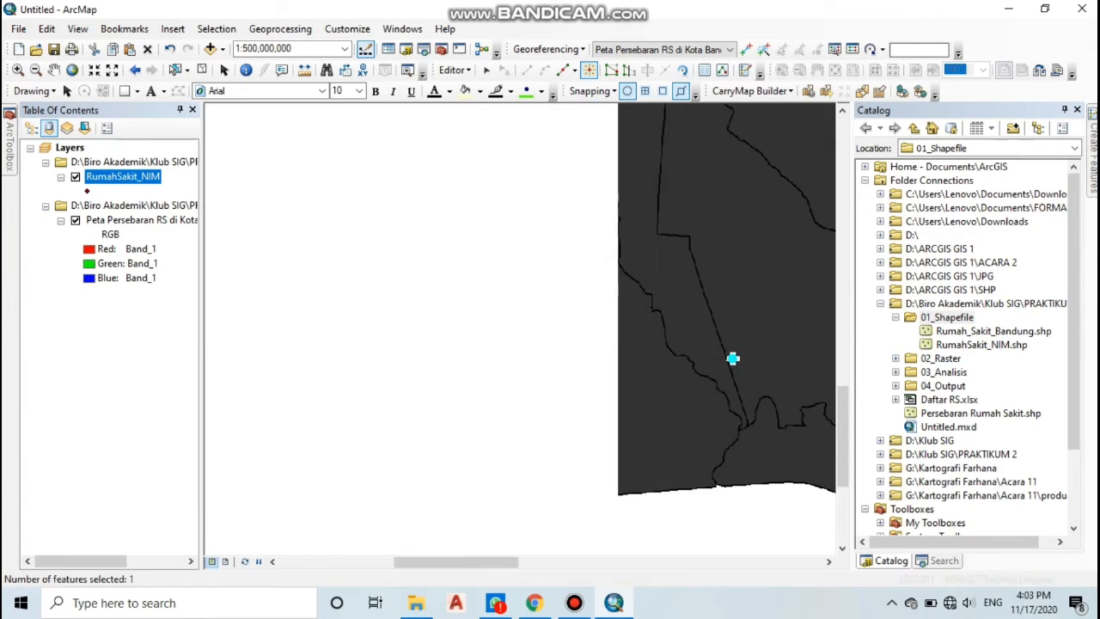
{"action": "left_click", "coordinate": [473, 364]}
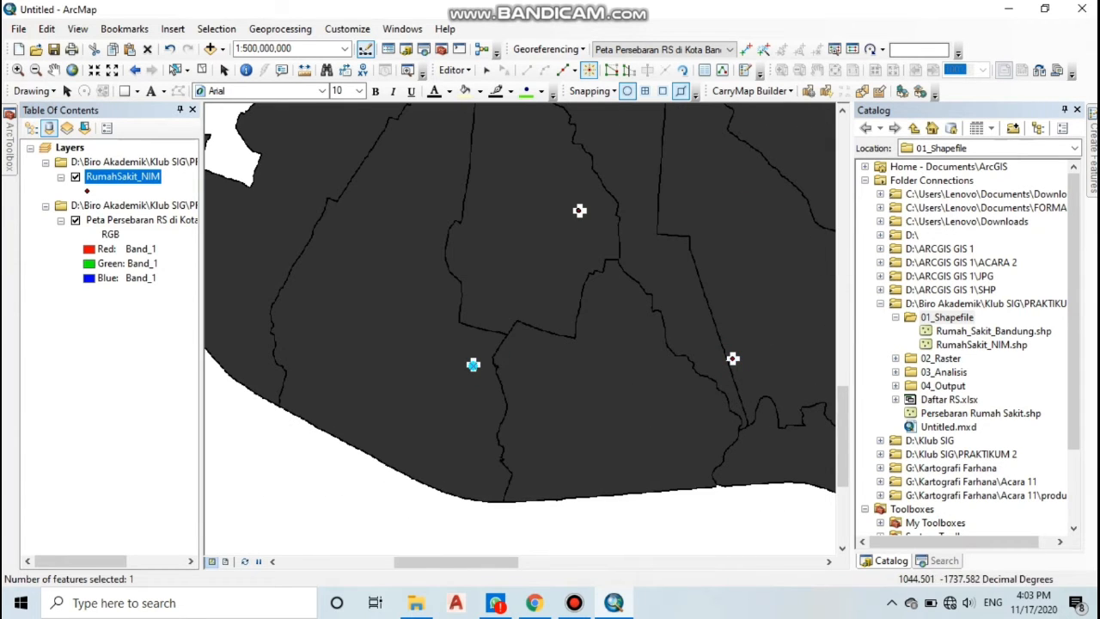
Digitize RumahSakit_NIM points on the six white hospital crosses in the western and west-central part of the city.
{"action": "left_click", "coordinate": [579, 210]}
{"action": "left_click_drag", "start_coordinate": [620, 200], "coordinate": [577, 494]}
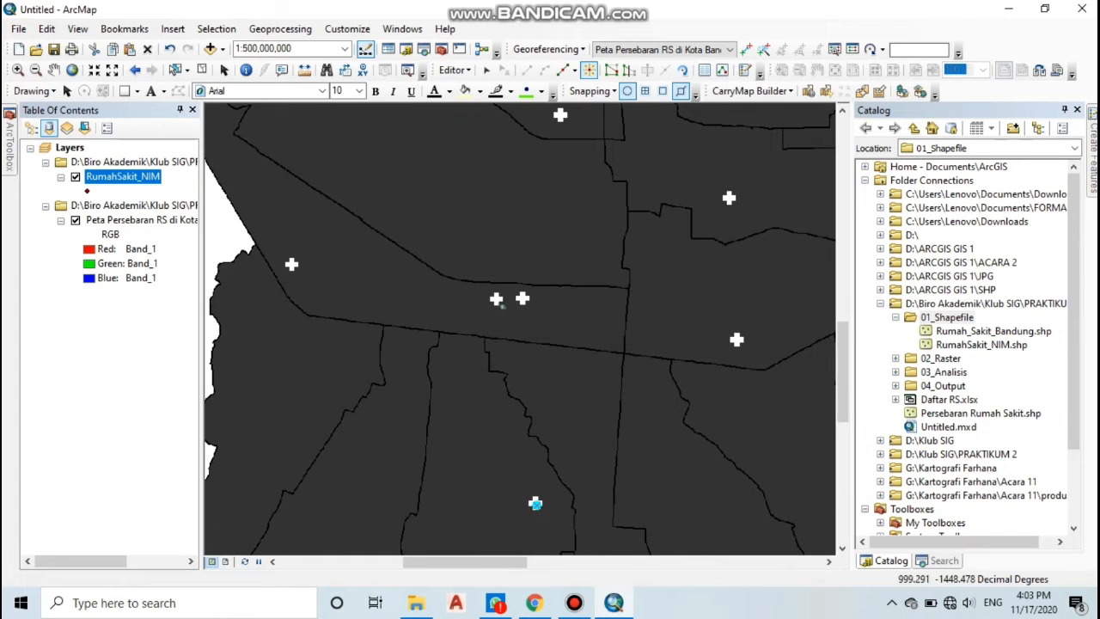
{"action": "left_click", "coordinate": [496, 298]}
{"action": "left_click", "coordinate": [522, 299]}
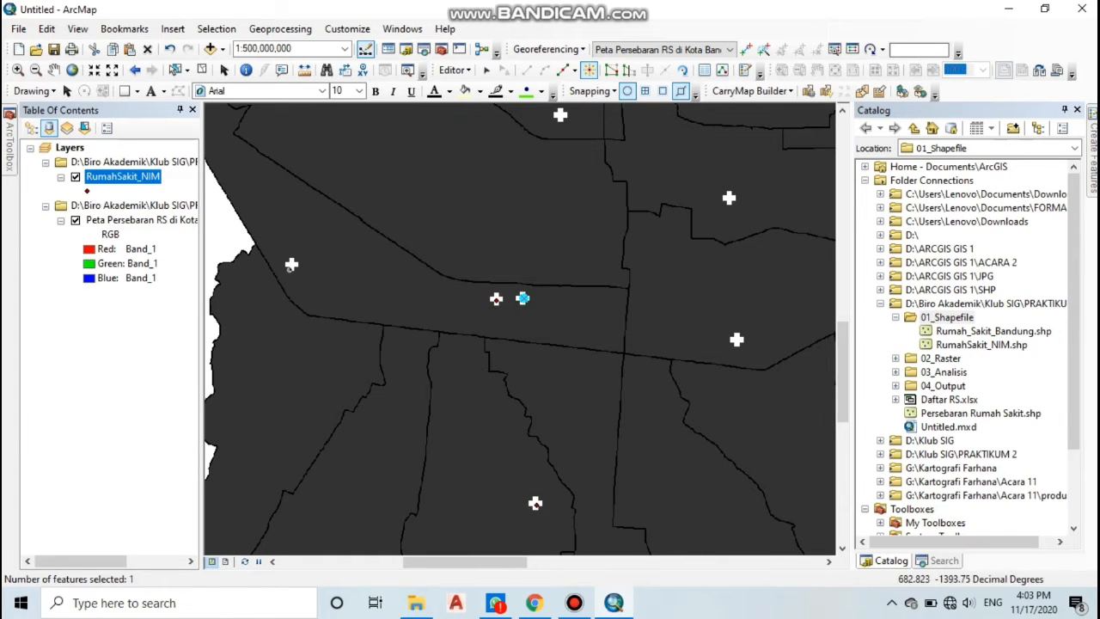
{"action": "left_click", "coordinate": [292, 265]}
{"action": "left_click", "coordinate": [736, 339]}
{"action": "left_click", "coordinate": [728, 197]}
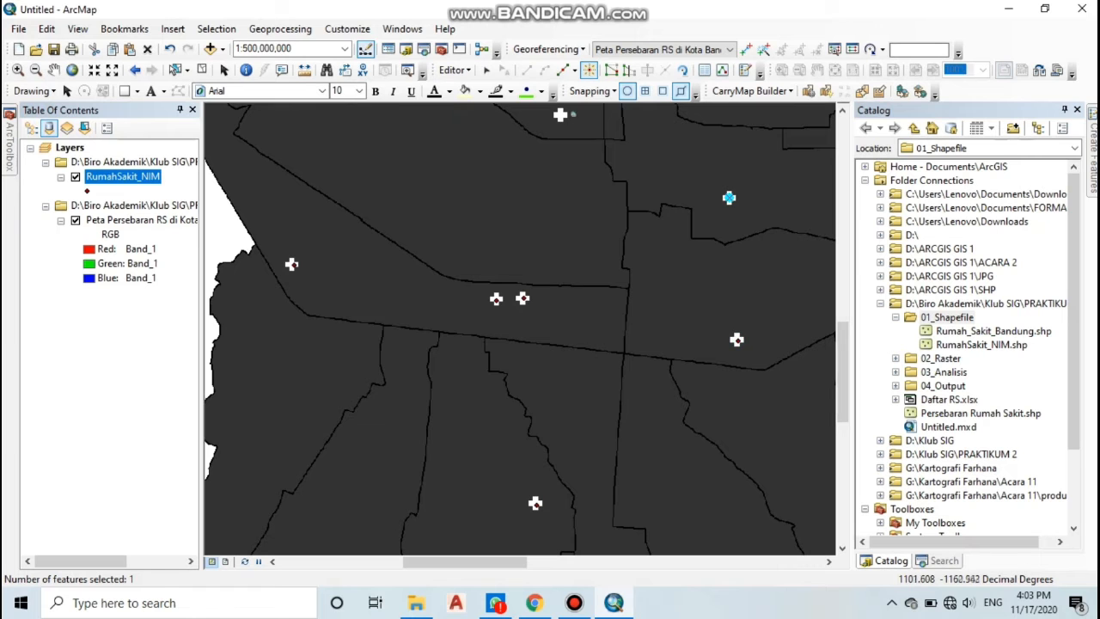
Digitize RumahSakit_NIM points on the five white hospital crosses in the northwestern part of the city.
{"action": "left_click", "coordinate": [560, 114]}
{"action": "left_click_drag", "start_coordinate": [560, 115], "coordinate": [577, 333]}
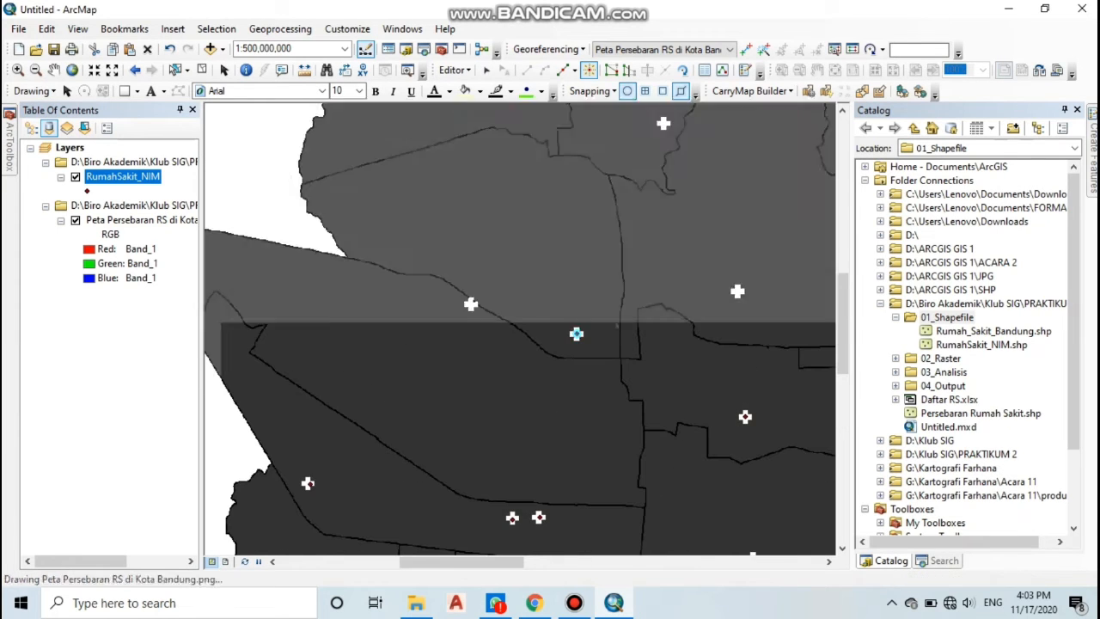
{"action": "left_click", "coordinate": [470, 304]}
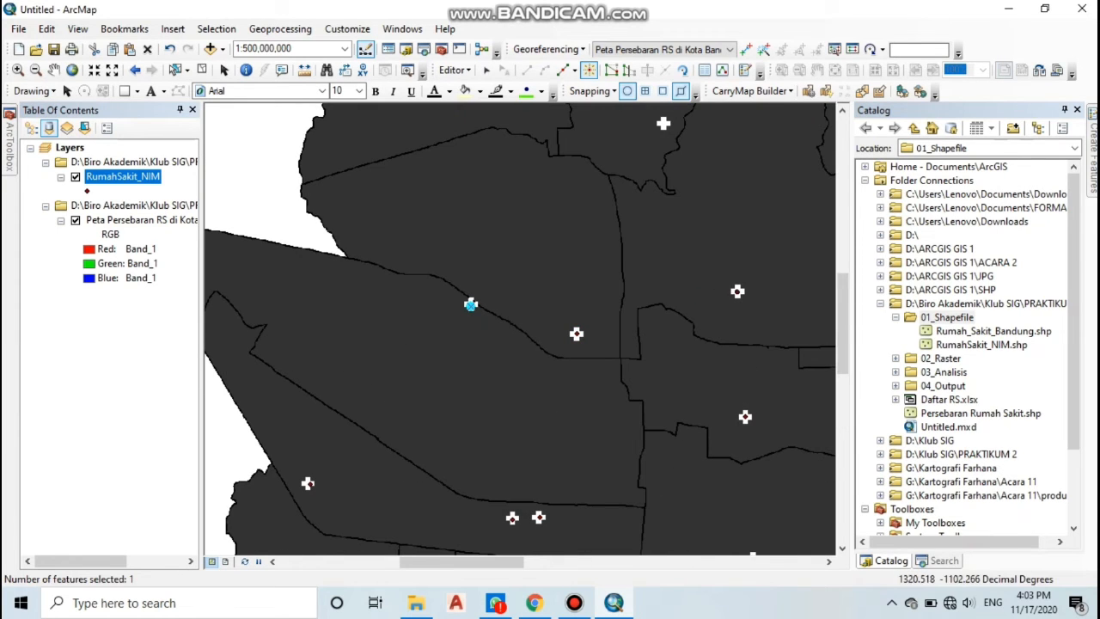
{"action": "left_click", "coordinate": [738, 291]}
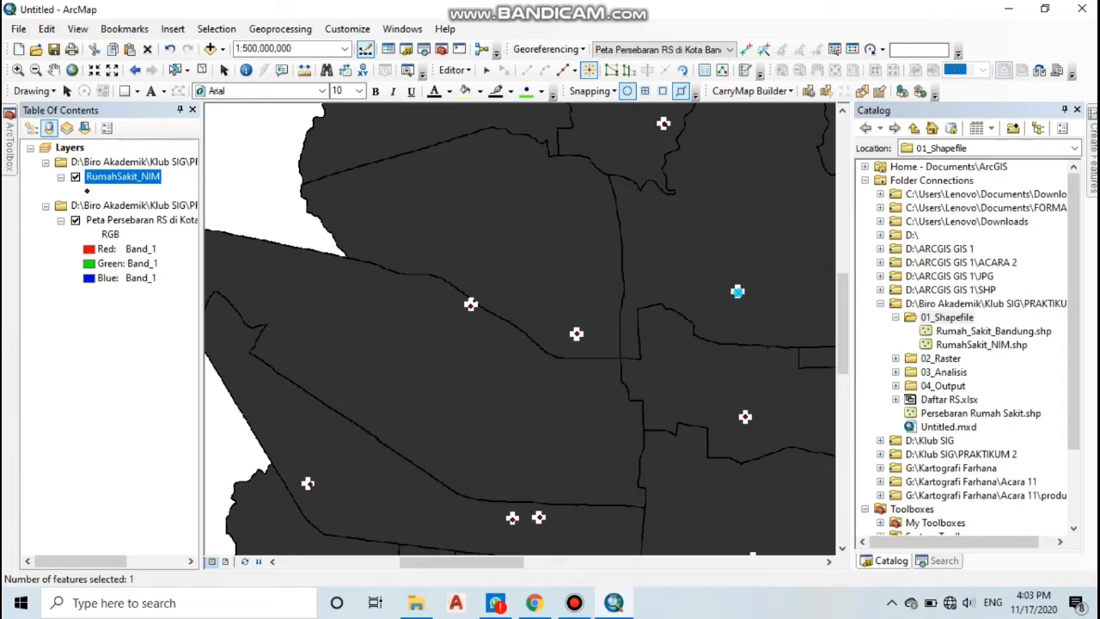
{"action": "left_click", "coordinate": [664, 123]}
{"action": "left_click_drag", "start_coordinate": [663, 123], "coordinate": [570, 283]}
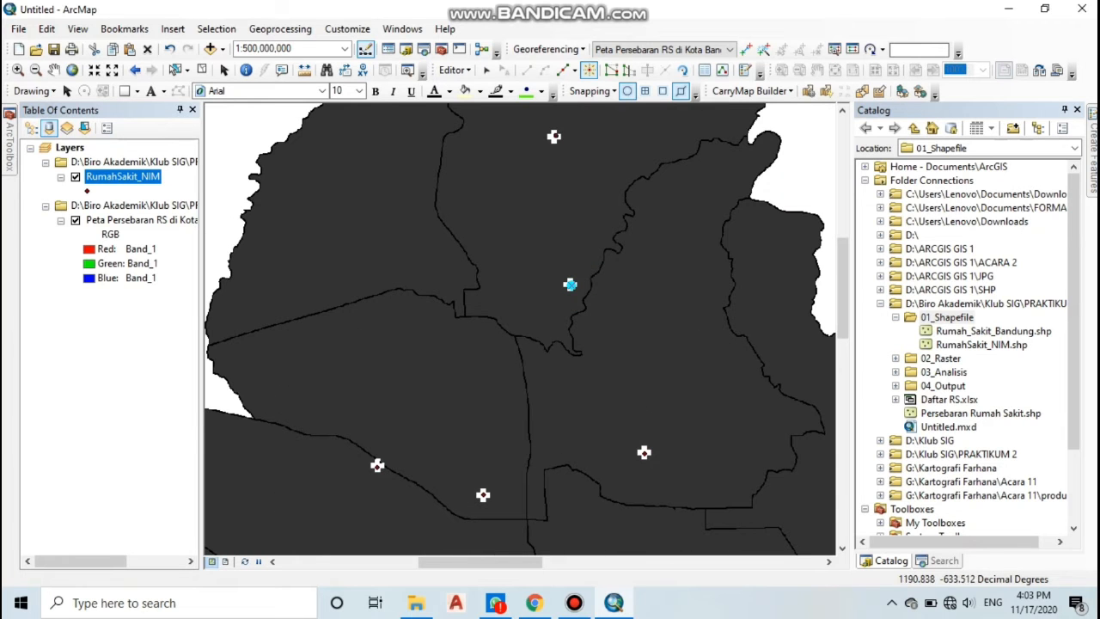
{"action": "left_click", "coordinate": [555, 137]}
Digitize RumahSakit_NIM points on the two adjacent white hospital crosses in the central-northern part of the city.
{"action": "left_click_drag", "start_coordinate": [554, 137], "coordinate": [416, 307]}
{"action": "left_click_drag", "start_coordinate": [511, 292], "coordinate": [587, 120]}
{"action": "left_click_drag", "start_coordinate": [690, 404], "coordinate": [517, 259]}
{"action": "left_click_drag", "start_coordinate": [573, 363], "coordinate": [497, 201]}
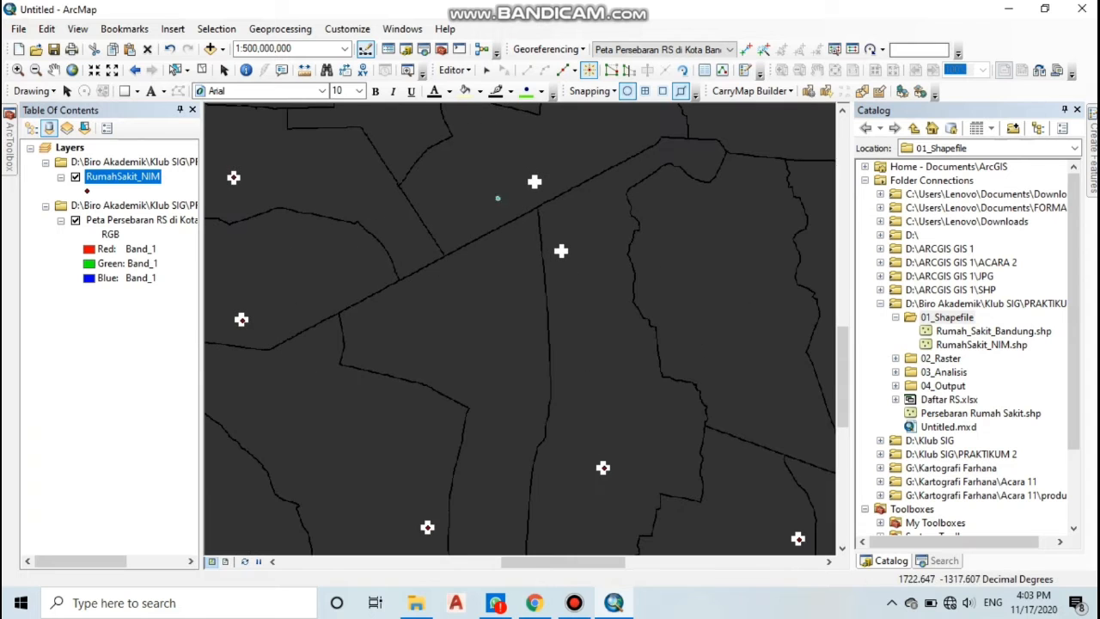
{"action": "left_click", "coordinate": [535, 181]}
{"action": "left_click", "coordinate": [561, 251]}
Examine the eastern and northeastern districts and the full map extent for hospital crosses without a digitized point.
{"action": "left_click_drag", "start_coordinate": [671, 263], "coordinate": [412, 176]}
{"action": "left_click_drag", "start_coordinate": [613, 397], "coordinate": [421, 266]}
{"action": "left_click_drag", "start_coordinate": [479, 317], "coordinate": [593, 39]}
{"action": "left_click_drag", "start_coordinate": [615, 237], "coordinate": [397, 374]}
{"action": "left_click_drag", "start_coordinate": [687, 206], "coordinate": [614, 395]}
{"action": "left_click_drag", "start_coordinate": [592, 175], "coordinate": [620, 362]}
{"action": "left_click_drag", "start_coordinate": [604, 223], "coordinate": [632, 385]}
{"action": "left_click_drag", "start_coordinate": [464, 236], "coordinate": [623, 284]}
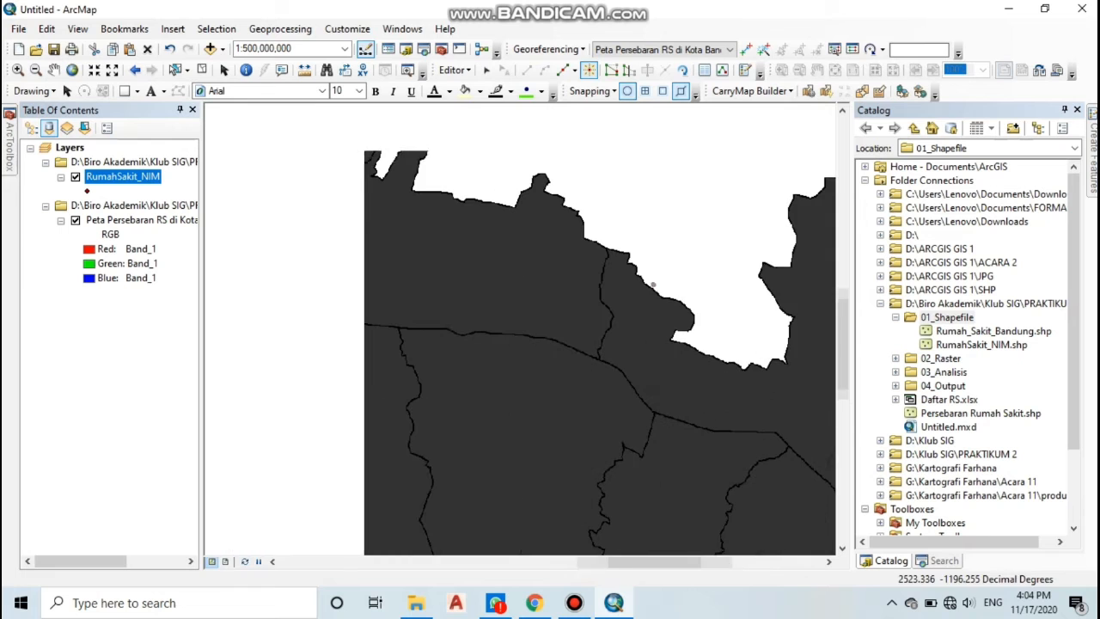
{"action": "scroll", "coordinate": [520, 328], "scroll_direction": "down", "scroll_amount": 1}
{"action": "scroll", "coordinate": [519, 317], "scroll_direction": "up", "scroll_amount": 2}
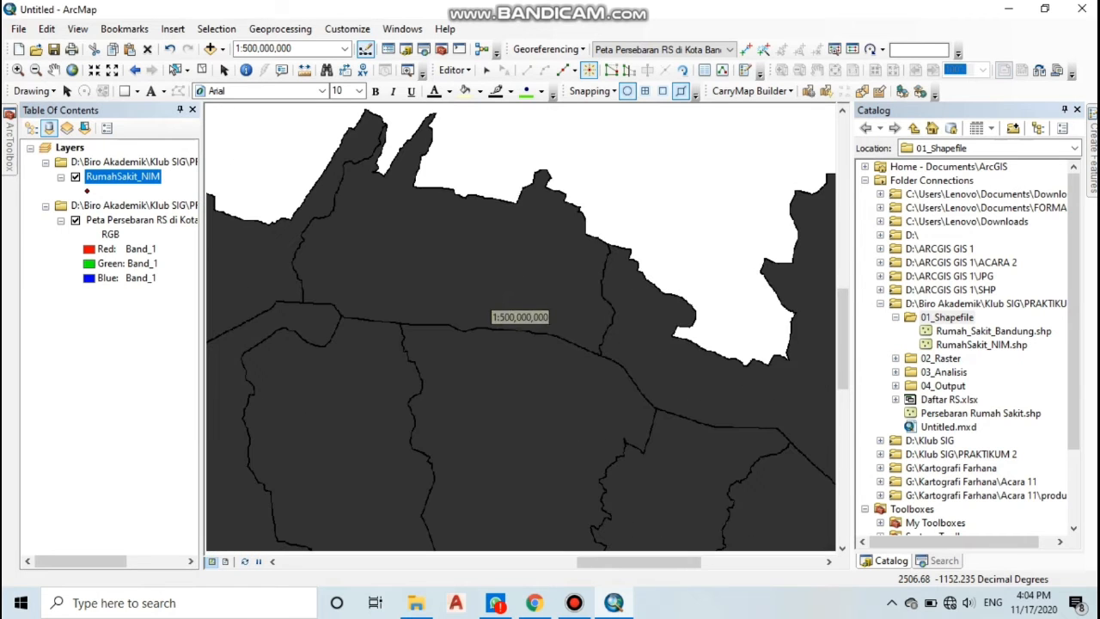
{"action": "left_click", "coordinate": [72, 70]}
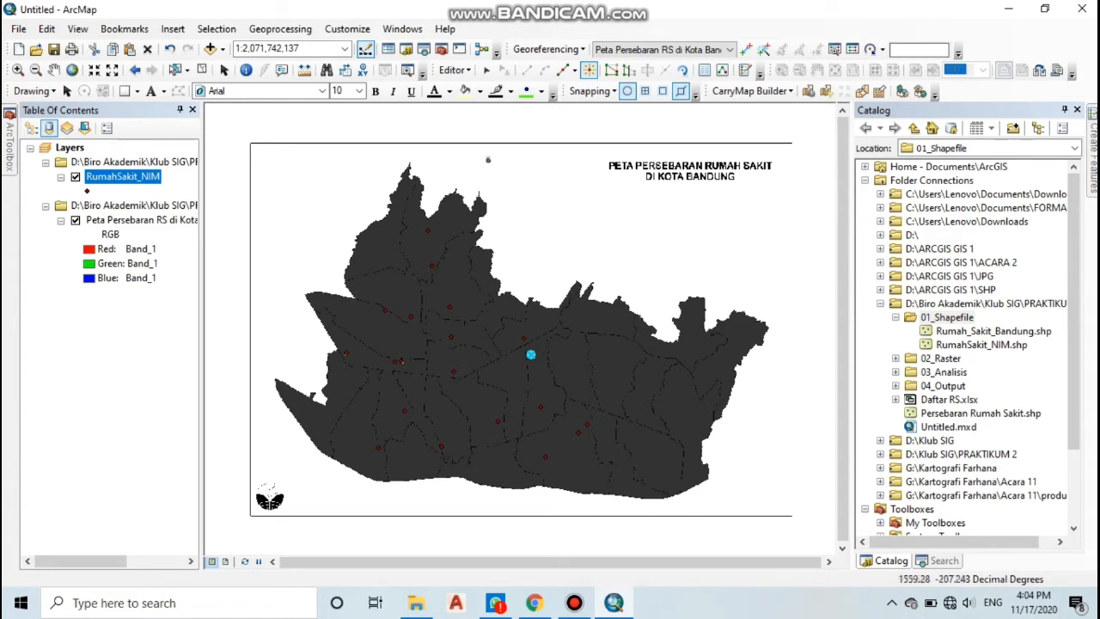
Stop the edit session and save the digitized hospital points.
{"action": "left_click", "coordinate": [454, 69]}
{"action": "left_click", "coordinate": [489, 105]}
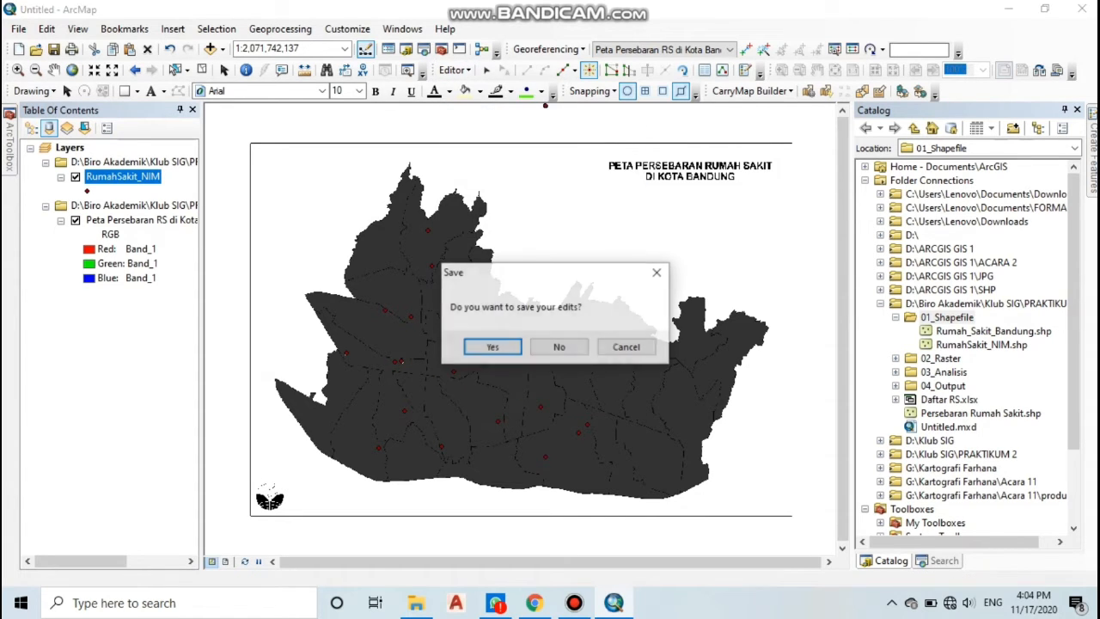
{"action": "left_click", "coordinate": [492, 346]}
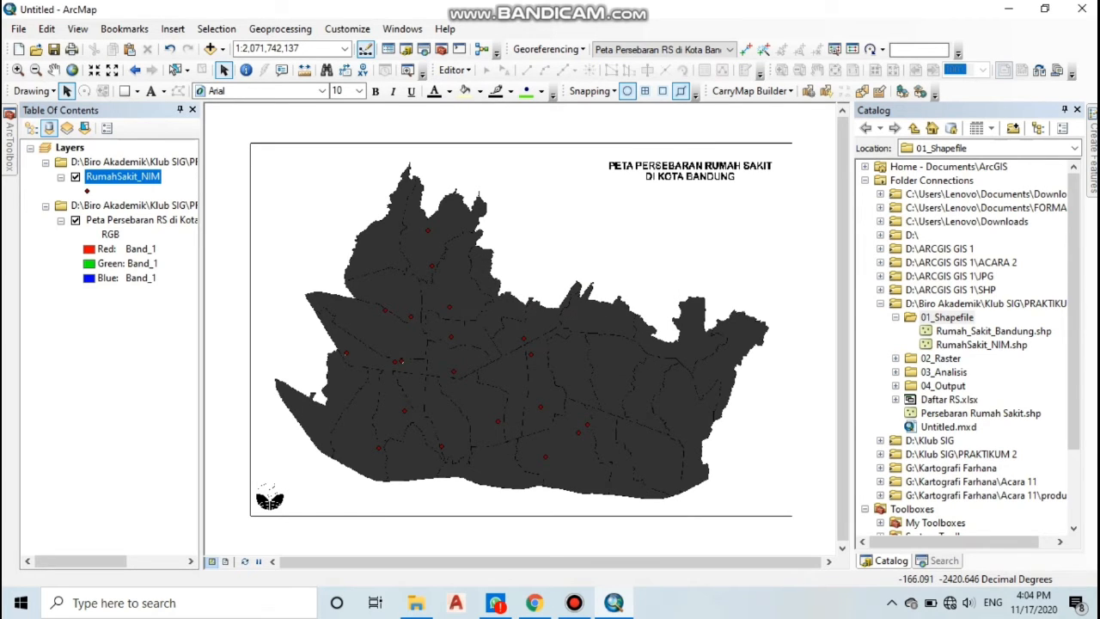
Open the RumahSakit_NIM attribute table and delete its numeric RS field.
{"action": "right_click", "coordinate": [122, 176]}
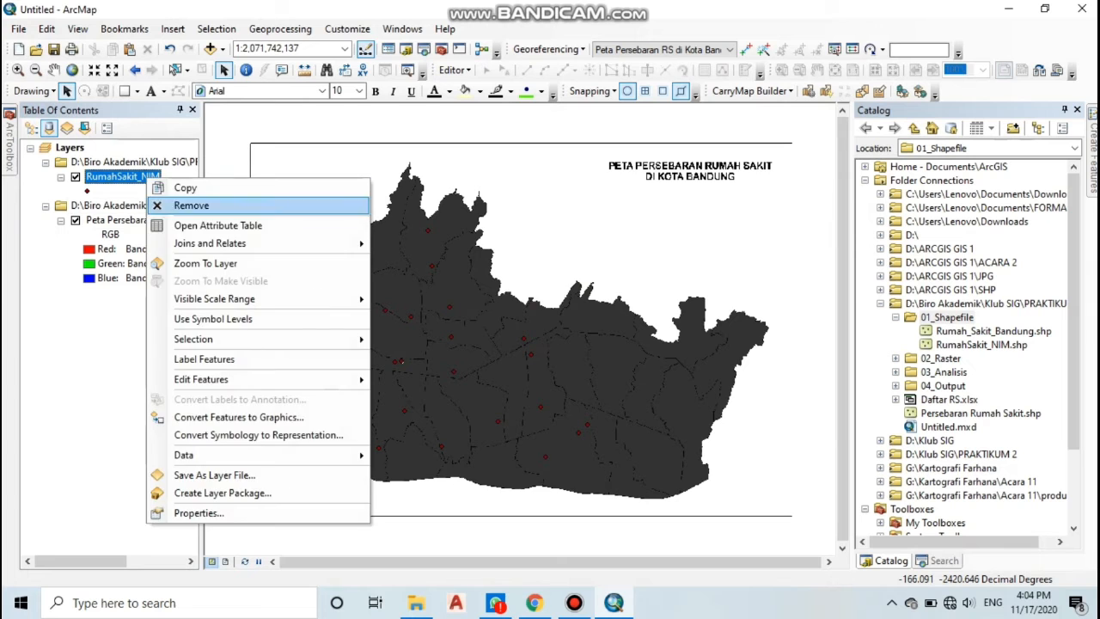
{"action": "left_click", "coordinate": [232, 218]}
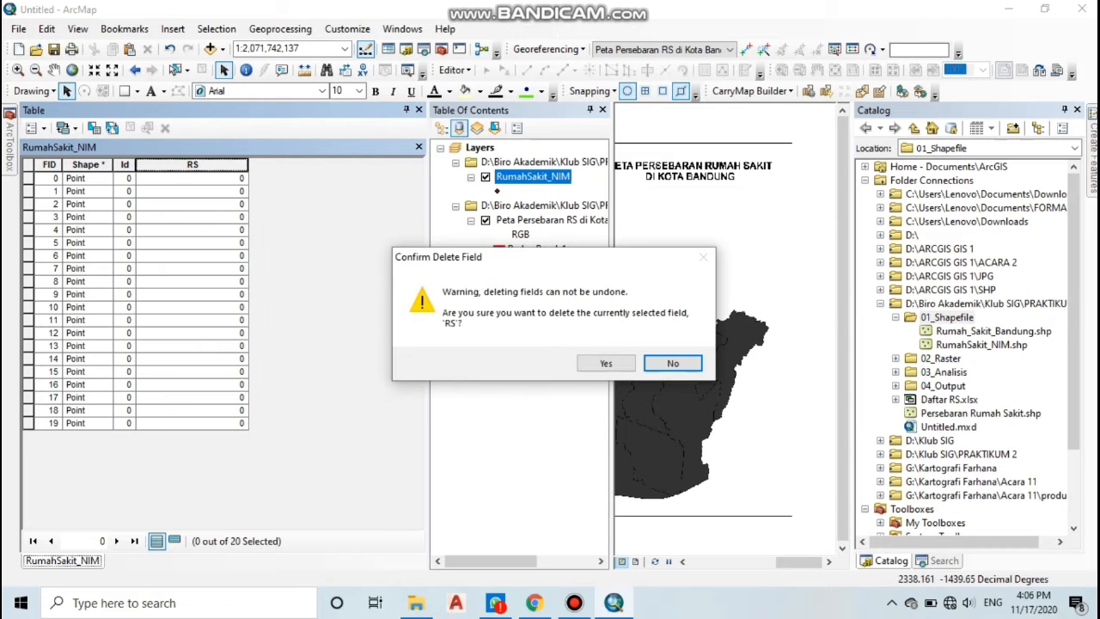
{"action": "left_click", "coordinate": [597, 361]}
Add a Text field named RS with length 50 to the RumahSakit_NIM attribute table.
{"action": "left_click", "coordinate": [34, 127]}
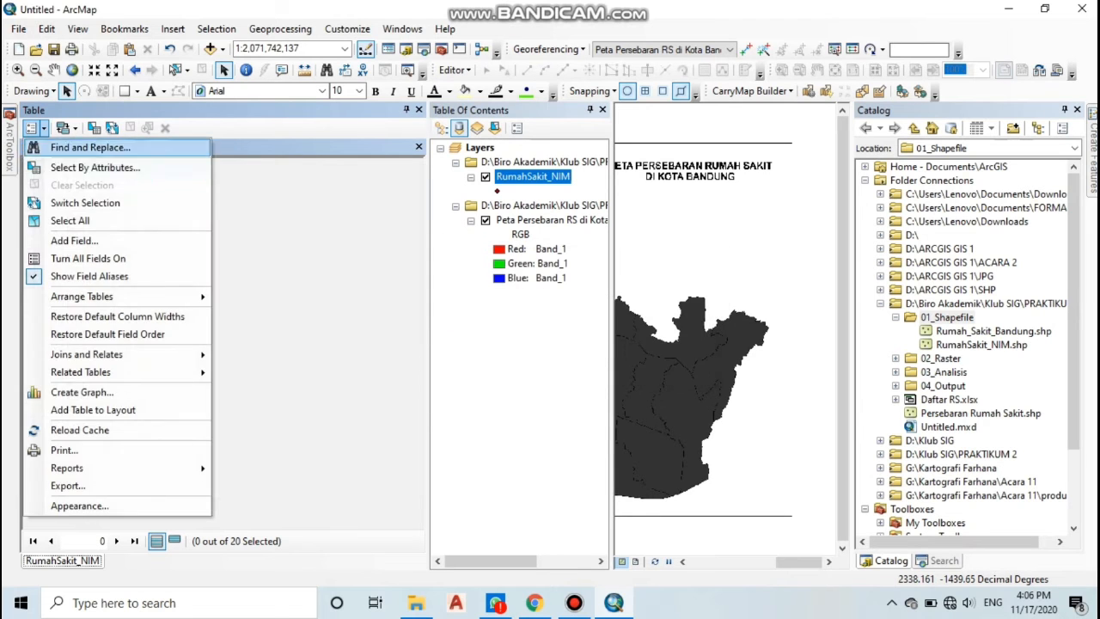
{"action": "left_click", "coordinate": [74, 240]}
{"action": "left_click", "coordinate": [567, 240]}
{"action": "left_click", "coordinate": [508, 295]}
{"action": "left_click", "coordinate": [574, 211]}
{"action": "type", "text": "RS"}
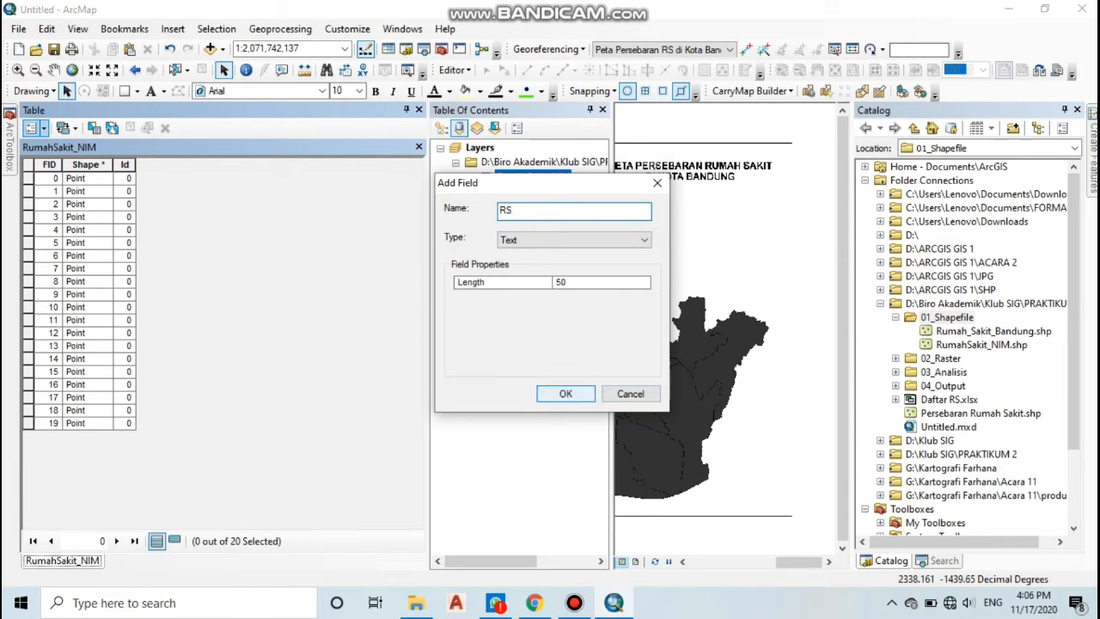
{"action": "key", "text": "Return"}
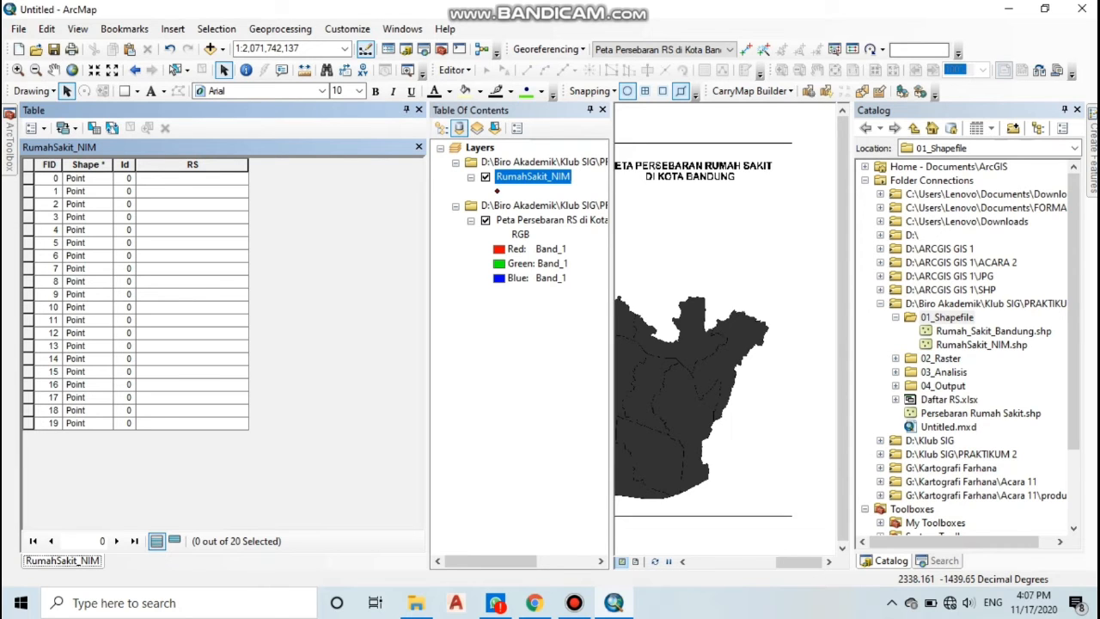
{"action": "right_click", "coordinate": [206, 164]}
{"action": "left_click", "coordinate": [292, 285]}
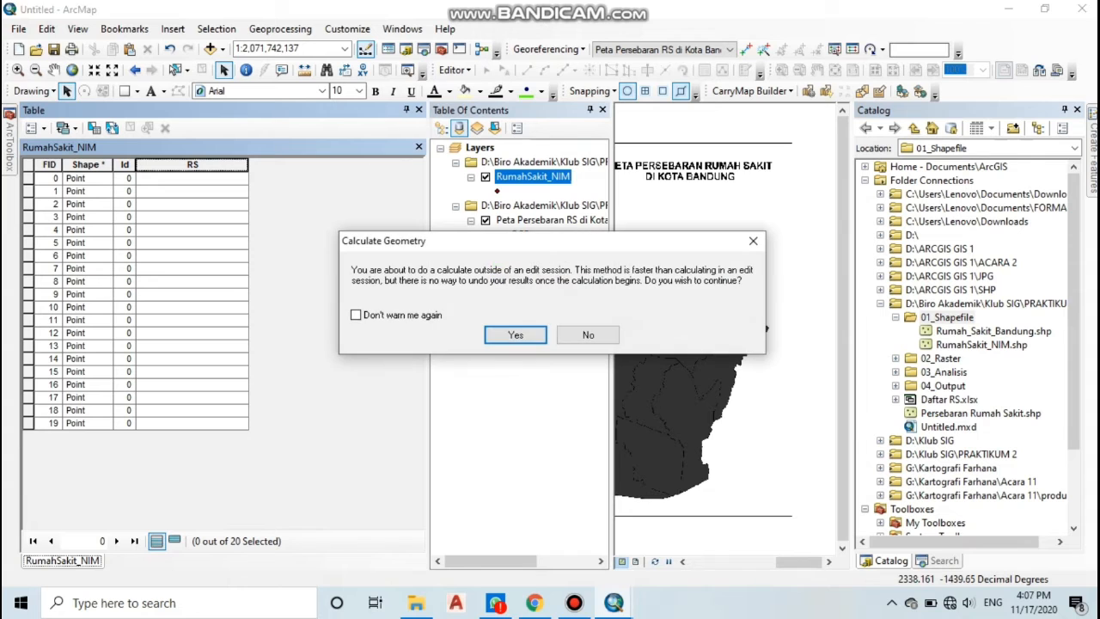
{"action": "left_click", "coordinate": [515, 335]}
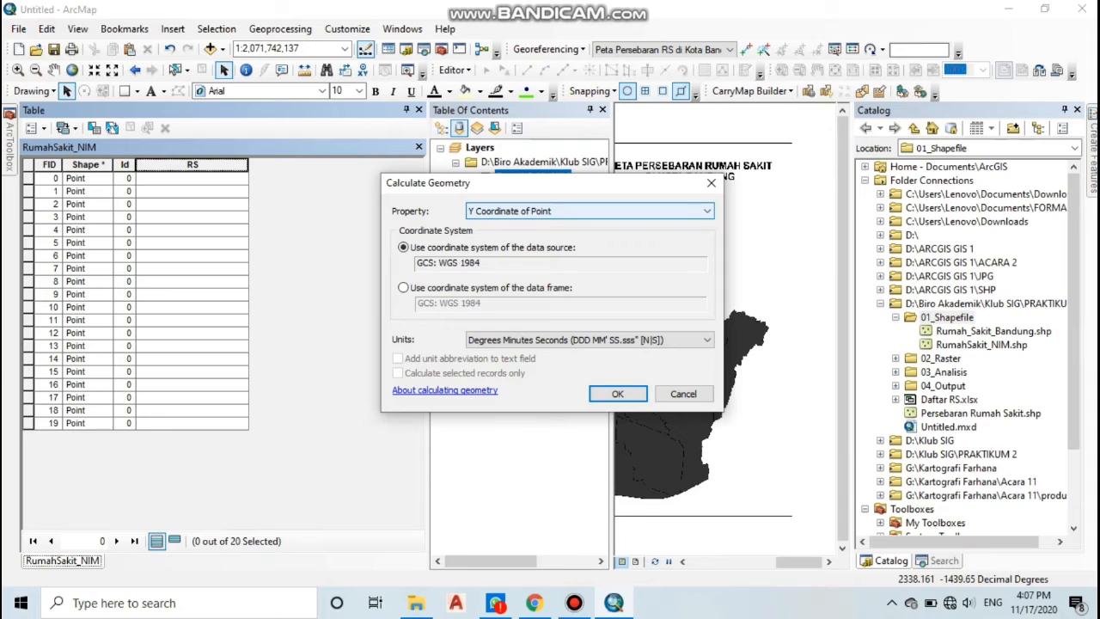
{"action": "left_click", "coordinate": [590, 211]}
{"action": "left_click", "coordinate": [550, 224]}
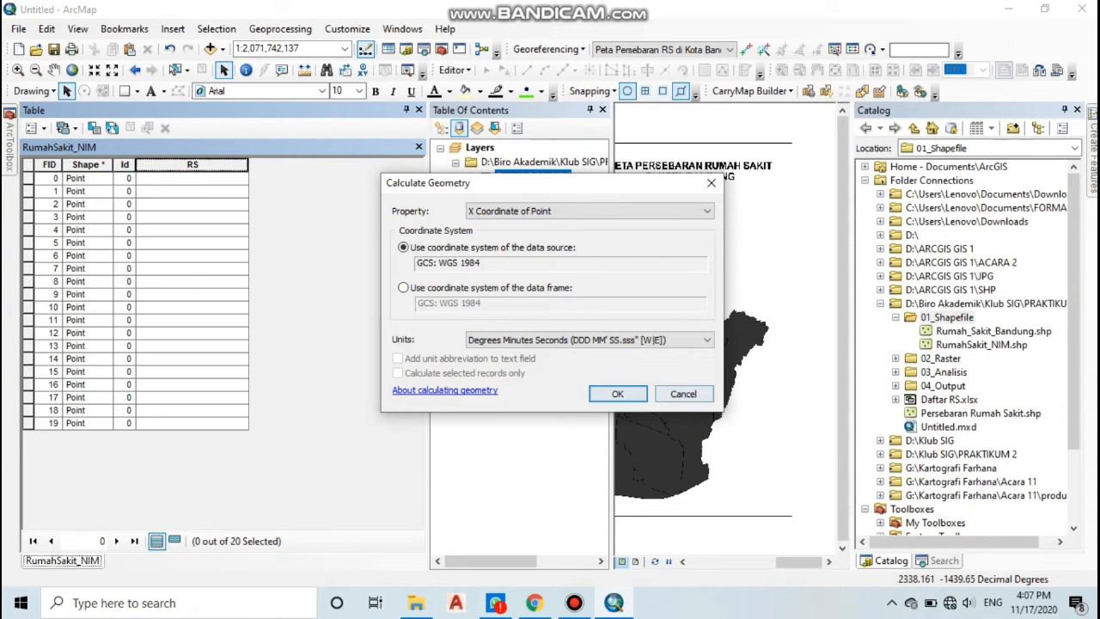
{"action": "left_click", "coordinate": [616, 393]}
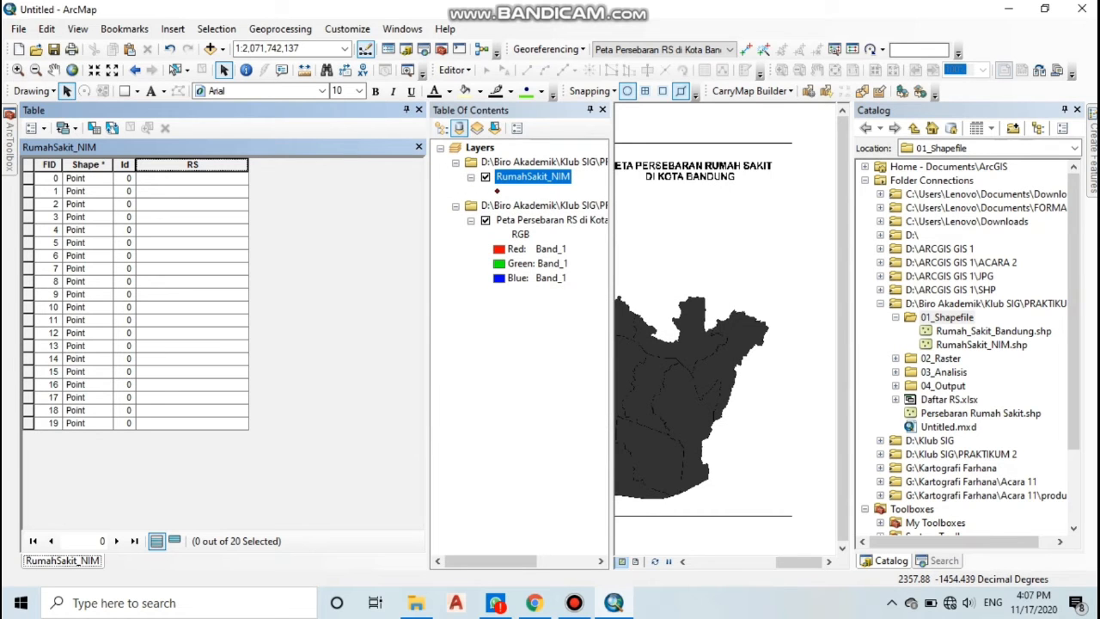
{"action": "left_click", "coordinate": [33, 128]}
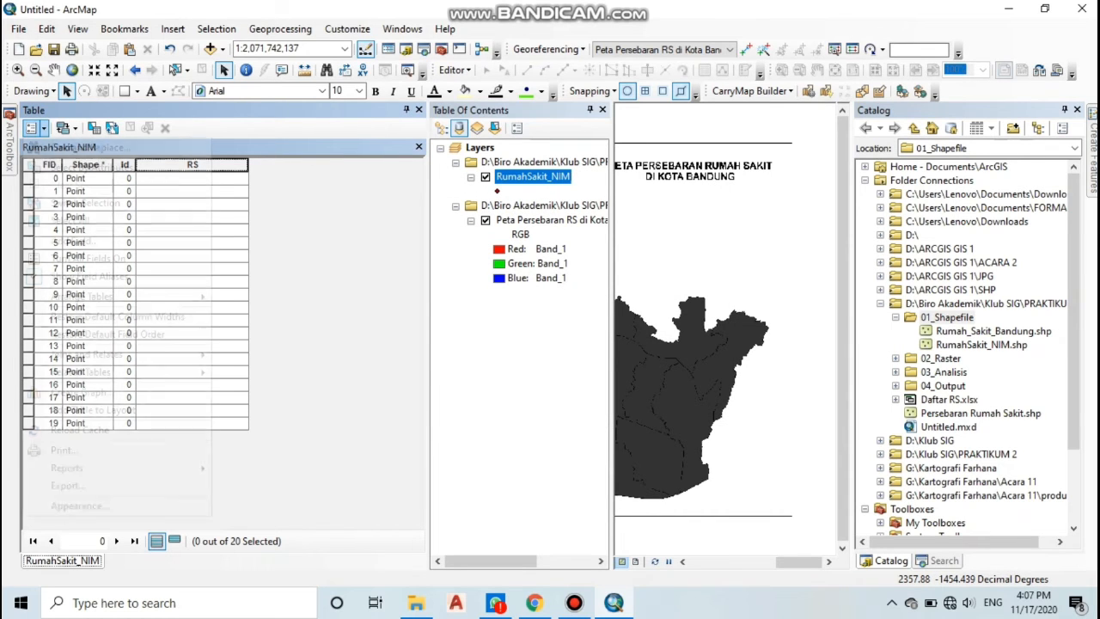
{"action": "left_click", "coordinate": [65, 241]}
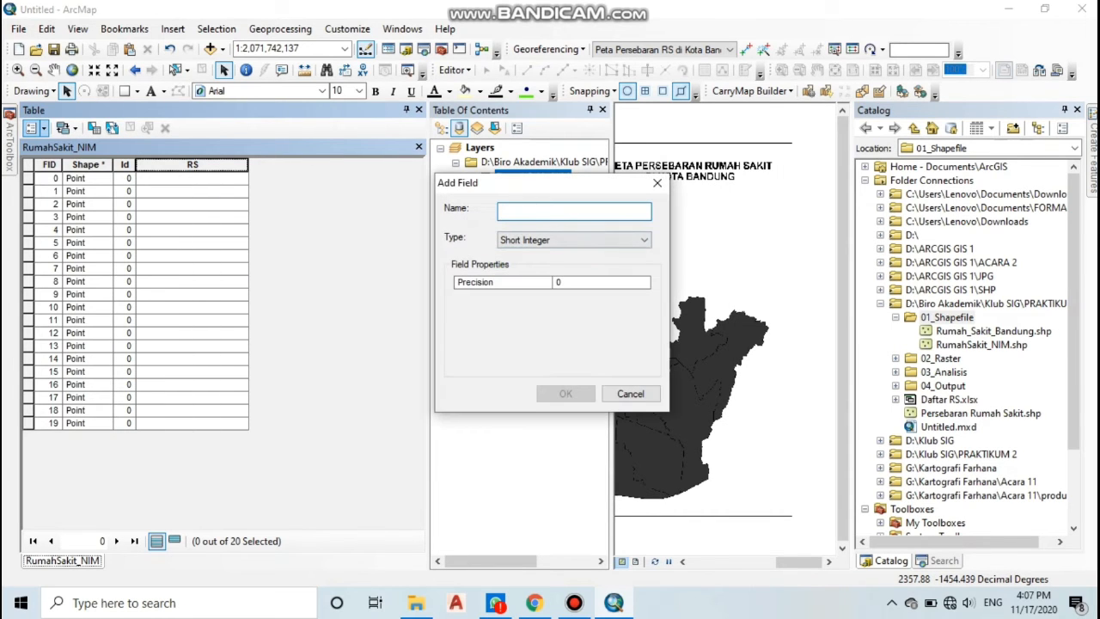
{"action": "type", "text": "Lo"}
{"action": "left_click", "coordinate": [631, 394]}
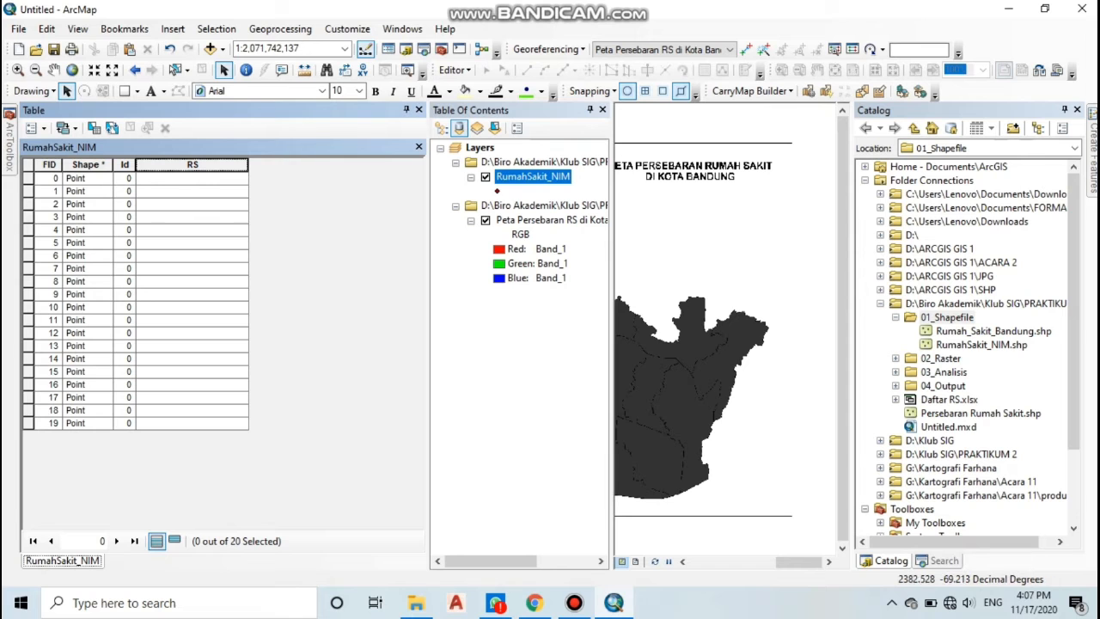
Auto-hide the layer list, start an edit session, and narrow the attribute table so more of the map shows.
{"action": "left_click", "coordinate": [590, 110]}
{"action": "left_click", "coordinate": [454, 69]}
{"action": "left_click", "coordinate": [503, 83]}
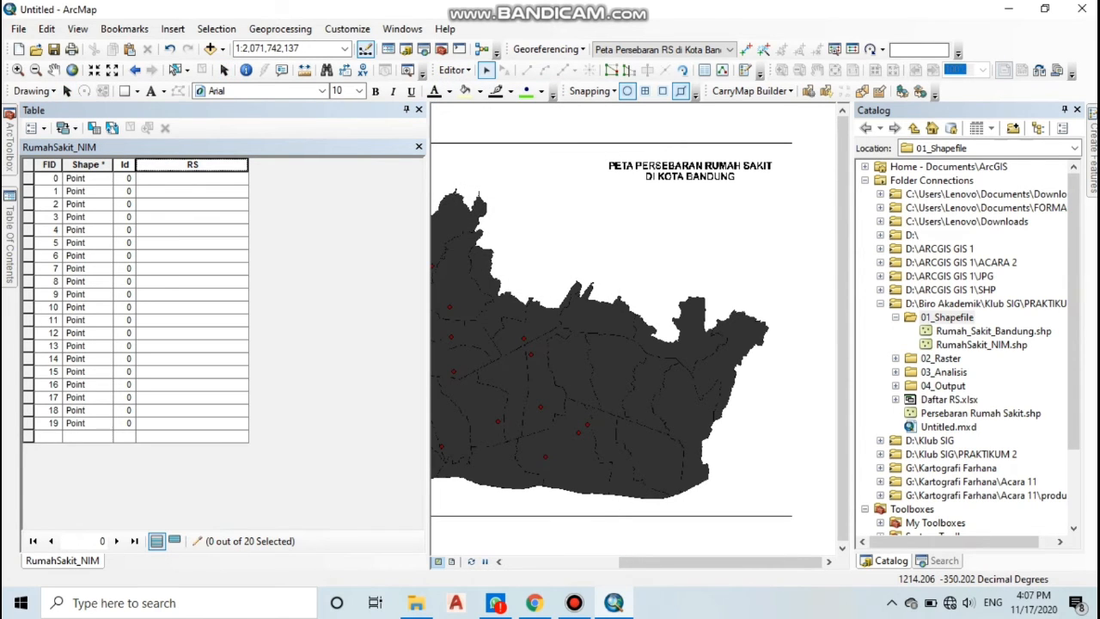
{"action": "left_click", "coordinate": [192, 178]}
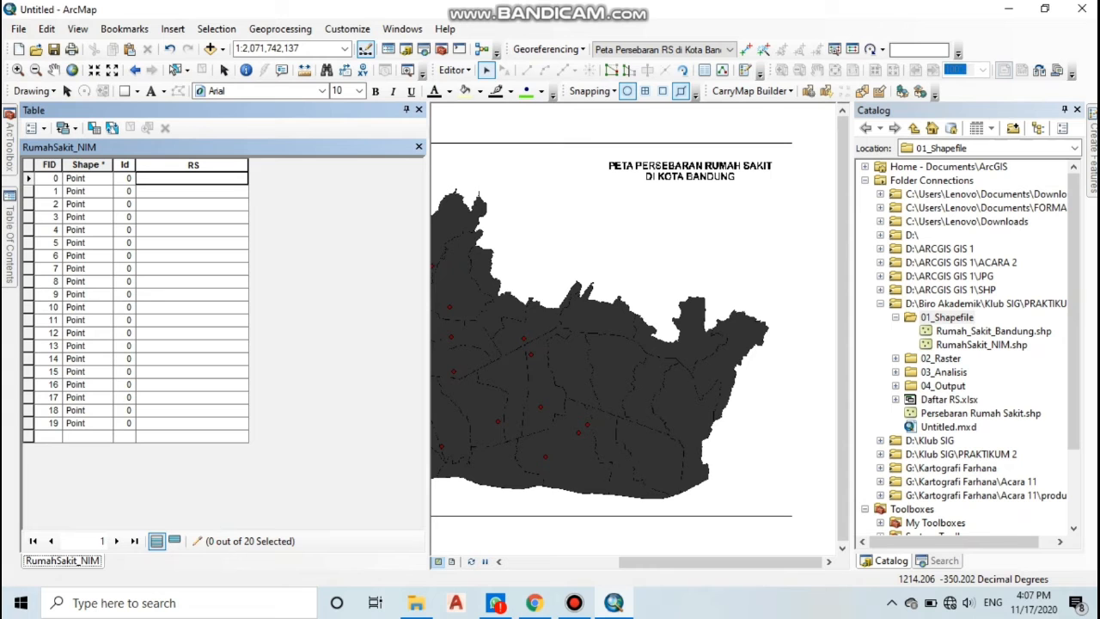
{"action": "left_click_drag", "start_coordinate": [428, 185], "coordinate": [271, 185]}
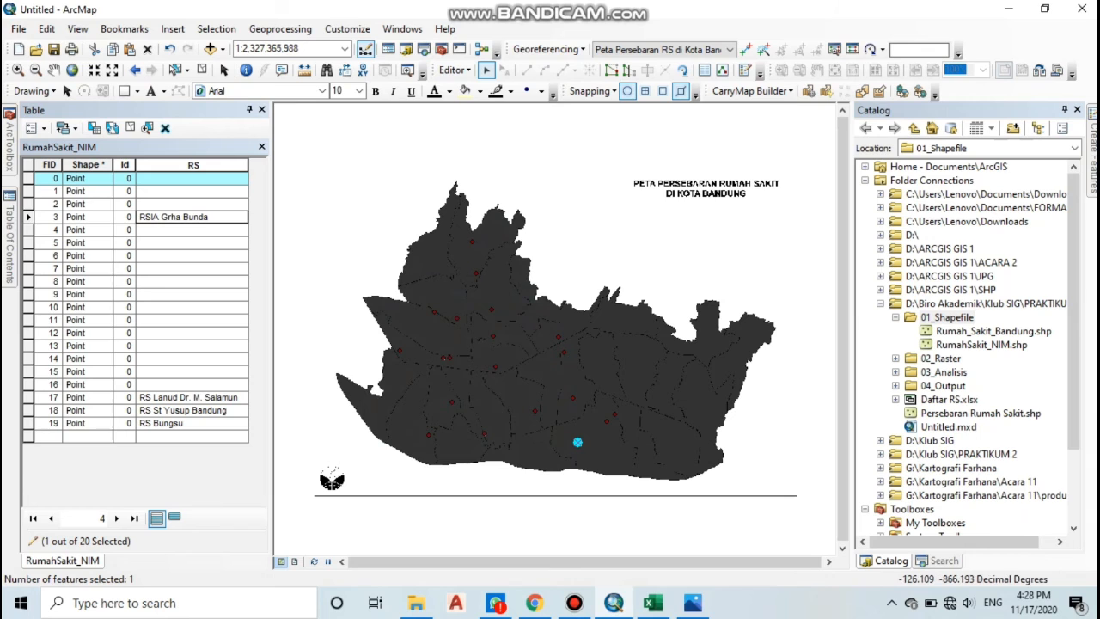
Paste the hospital name RS Harapan Bunda into the RS field of the FID 0 record.
{"action": "left_click", "coordinate": [193, 178]}
{"action": "right_click", "coordinate": [215, 178]}
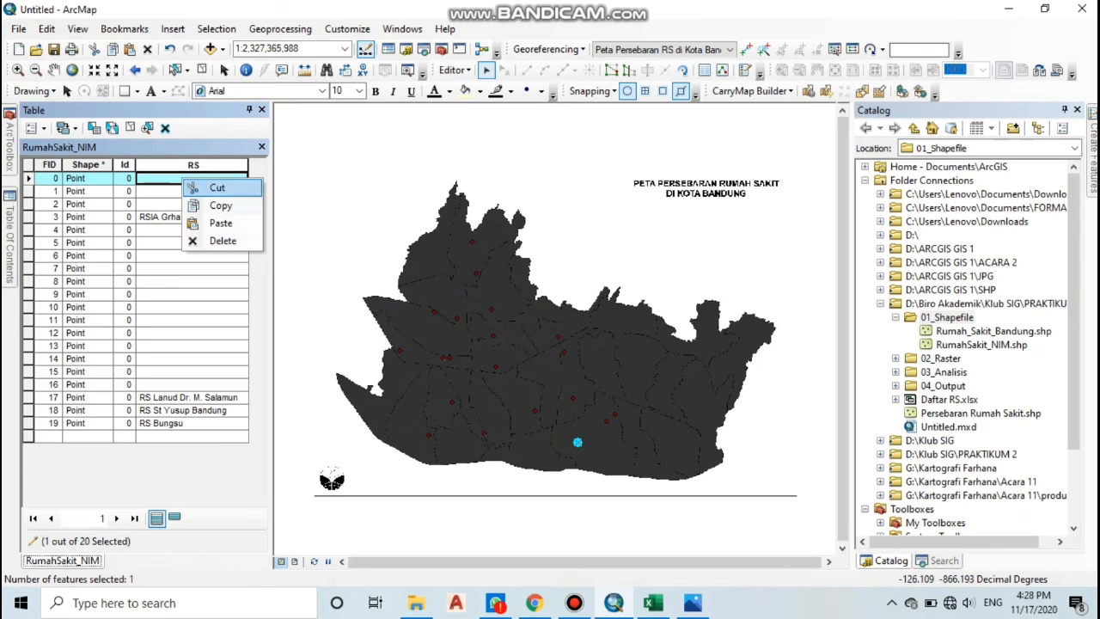
{"action": "left_click", "coordinate": [230, 223]}
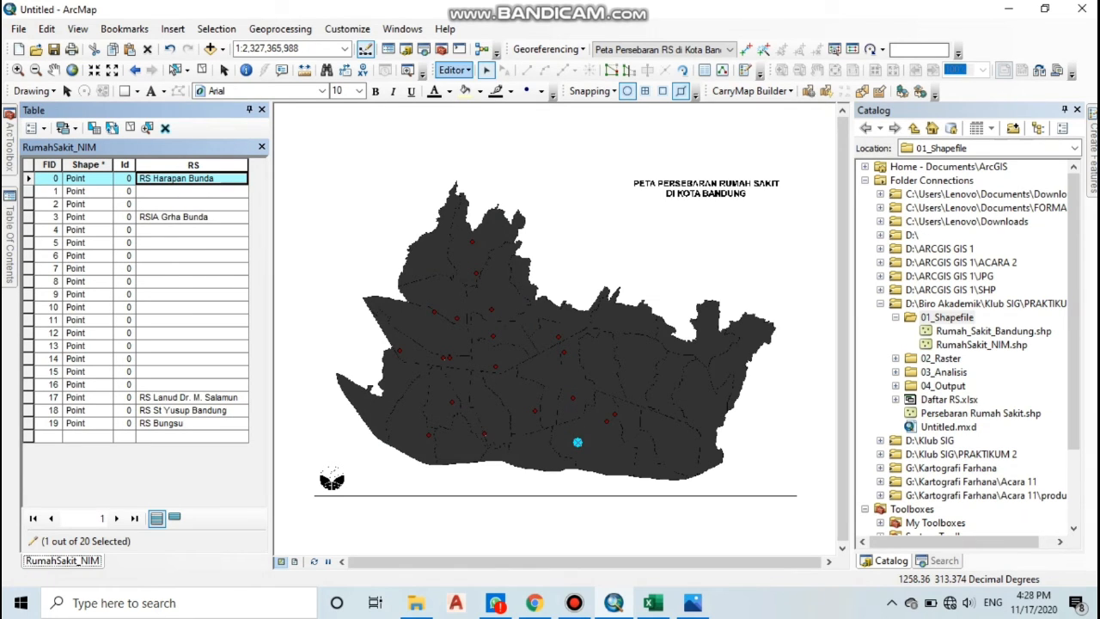
{"action": "left_click", "coordinate": [574, 603]}
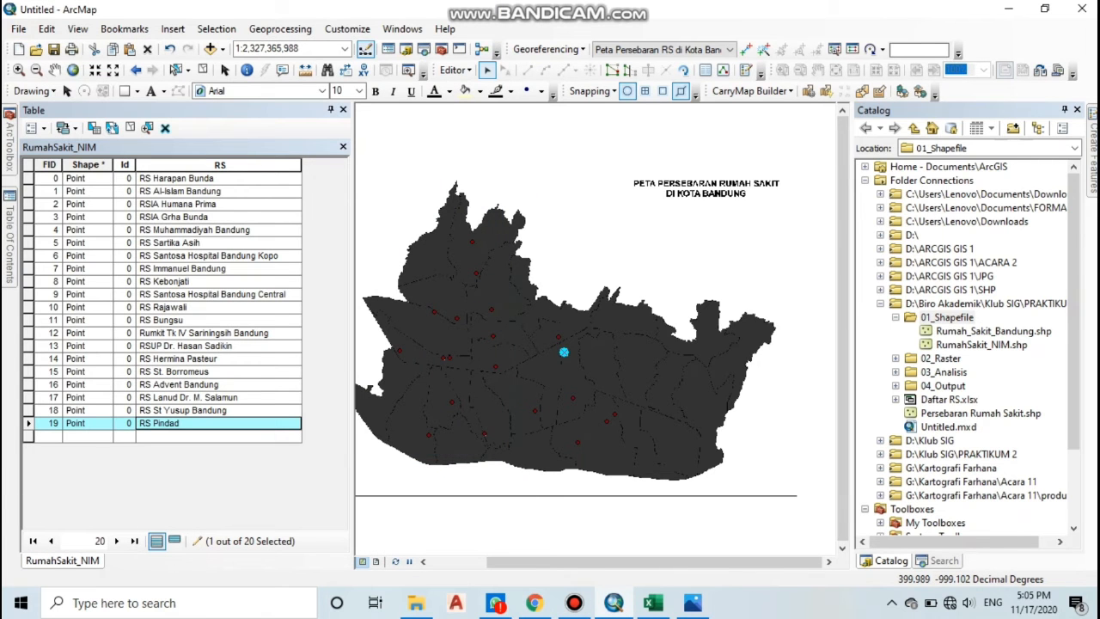
Stop the edit session and save the hospital names entered in the RS field.
{"action": "left_click", "coordinate": [36, 127]}
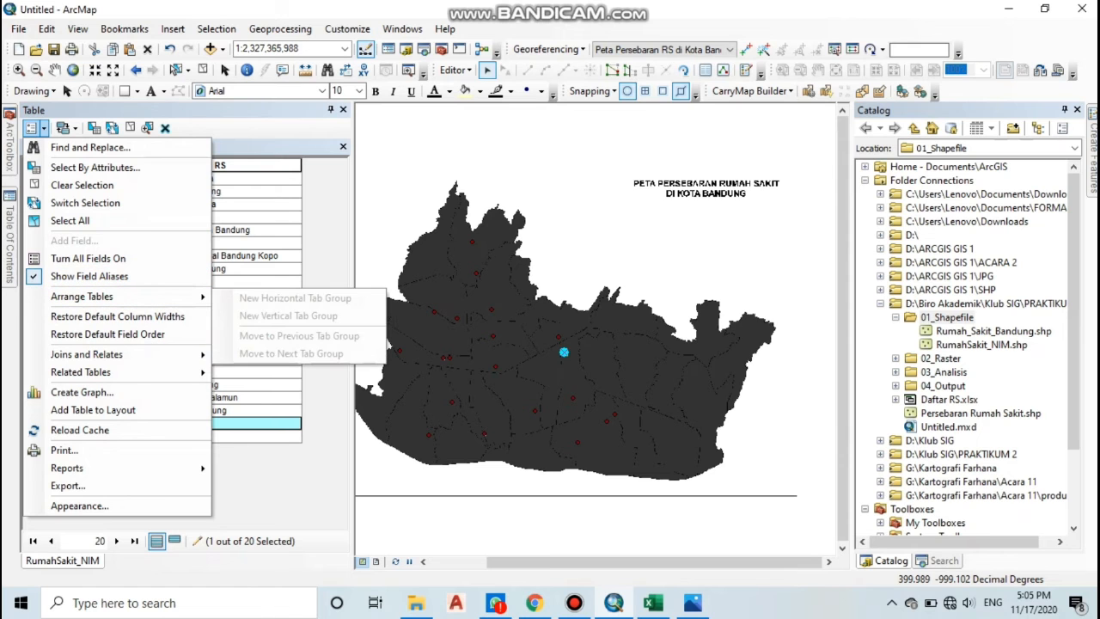
{"action": "left_click", "coordinate": [275, 481]}
{"action": "left_click", "coordinate": [455, 71]}
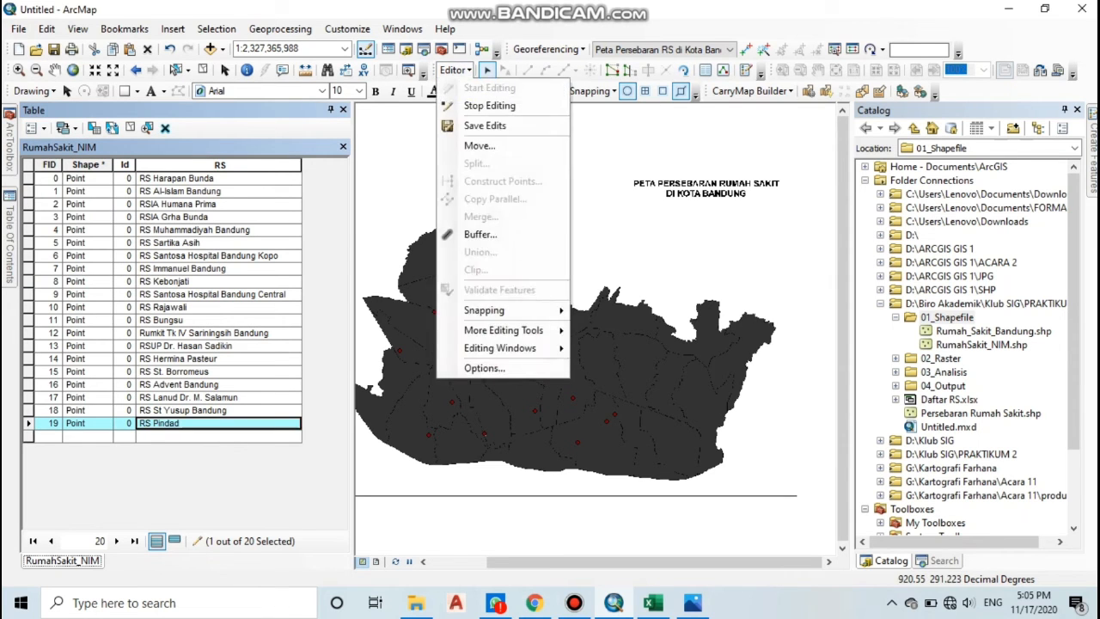
{"action": "left_click", "coordinate": [491, 106]}
{"action": "left_click", "coordinate": [493, 346]}
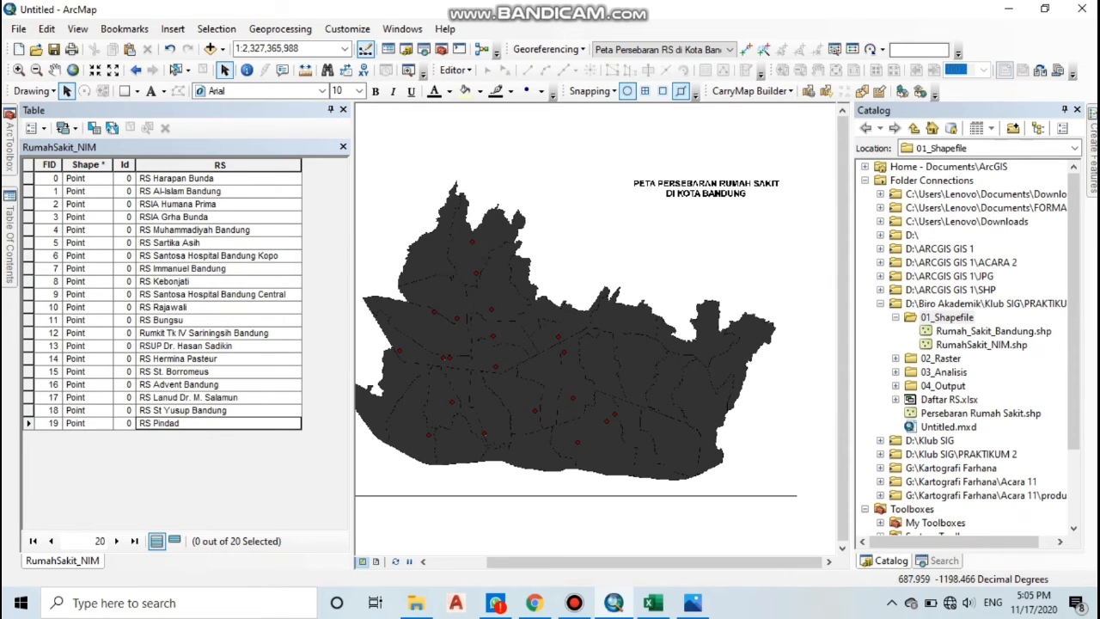
Add a Text field named Kecamatan with length 50 to RumahSakit_NIM, then widen the table and narrow the new column.
{"action": "left_click", "coordinate": [35, 127]}
{"action": "left_click", "coordinate": [60, 238]}
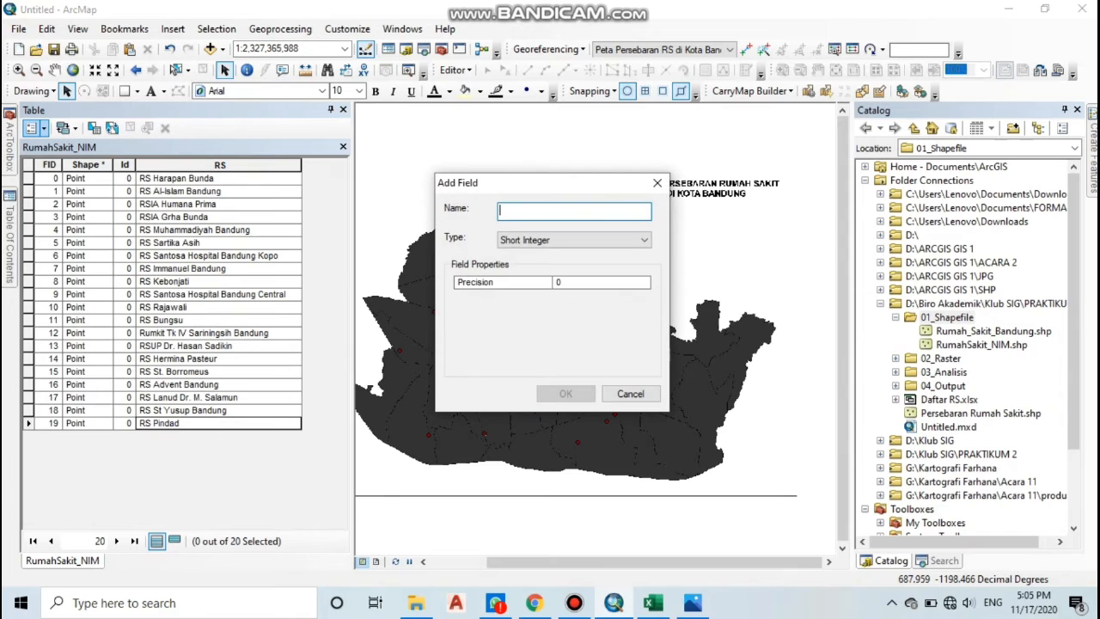
{"action": "type", "text": "Kecamatan"}
{"action": "left_click", "coordinate": [574, 240]}
{"action": "left_click", "coordinate": [567, 297]}
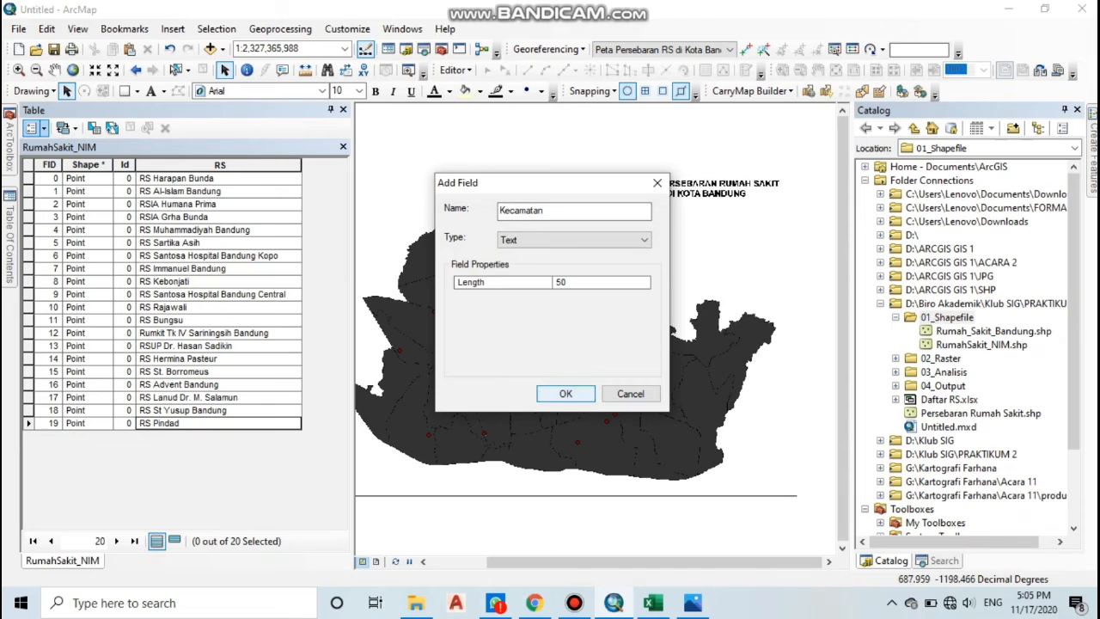
{"action": "left_click", "coordinate": [565, 394]}
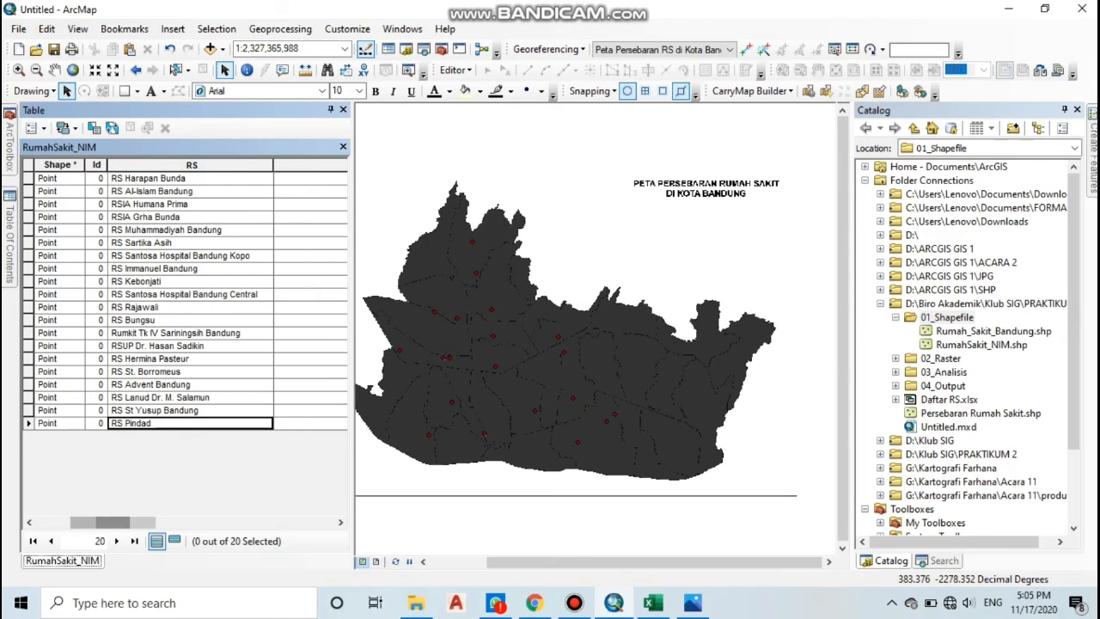
{"action": "left_click_drag", "start_coordinate": [352, 335], "coordinate": [406, 335]}
{"action": "left_click_drag", "start_coordinate": [323, 165], "coordinate": [212, 165]}
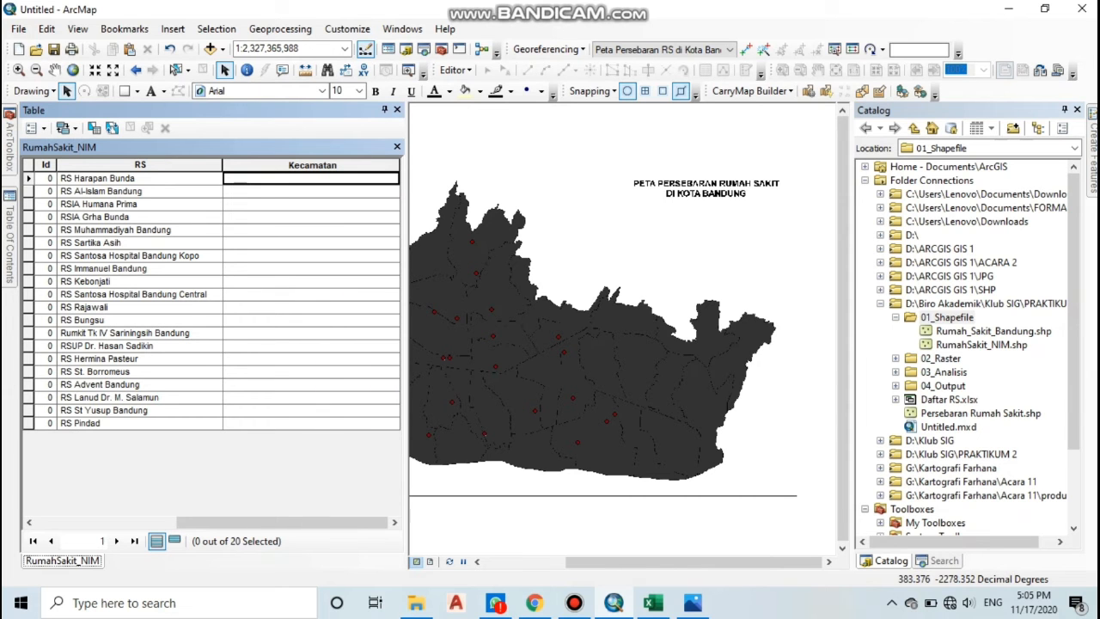
Switch to the Excel hospital list and copy the Kecamatan value Buahbatu from the RS Harapan Bunda row.
{"action": "left_click", "coordinate": [653, 602]}
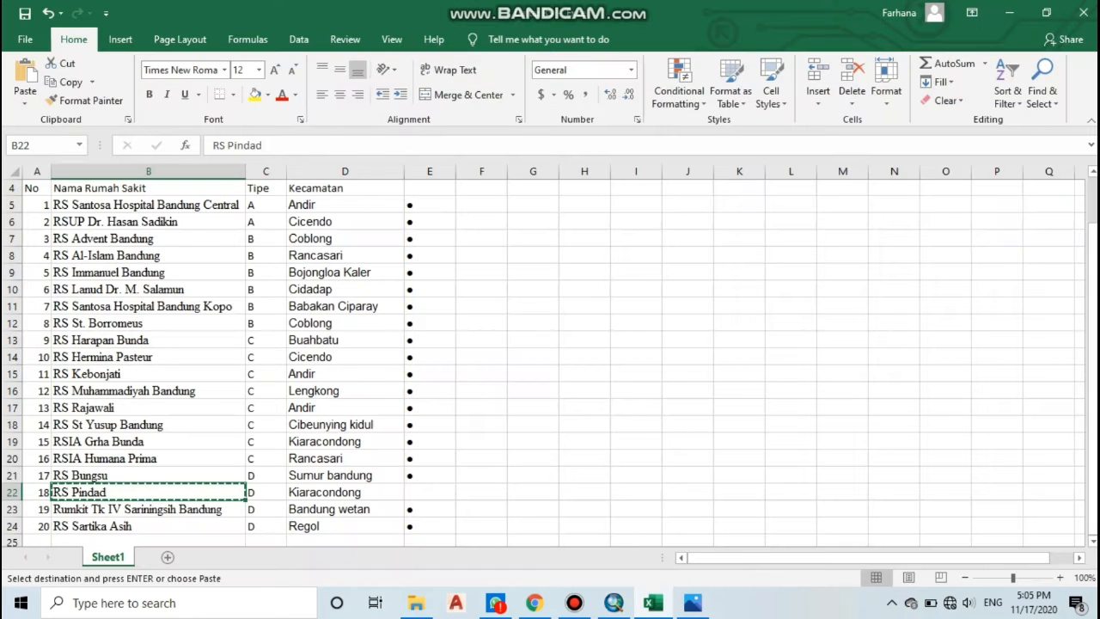
{"action": "left_click", "coordinate": [148, 341]}
{"action": "left_click", "coordinate": [344, 340]}
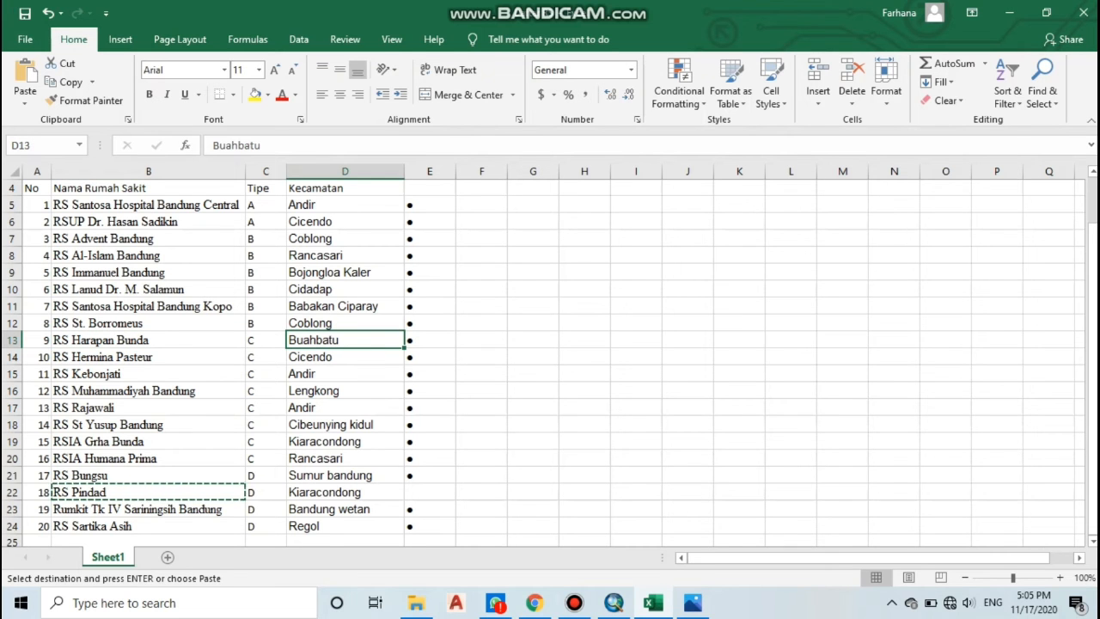
{"action": "right_click", "coordinate": [353, 340]}
{"action": "left_click", "coordinate": [380, 249]}
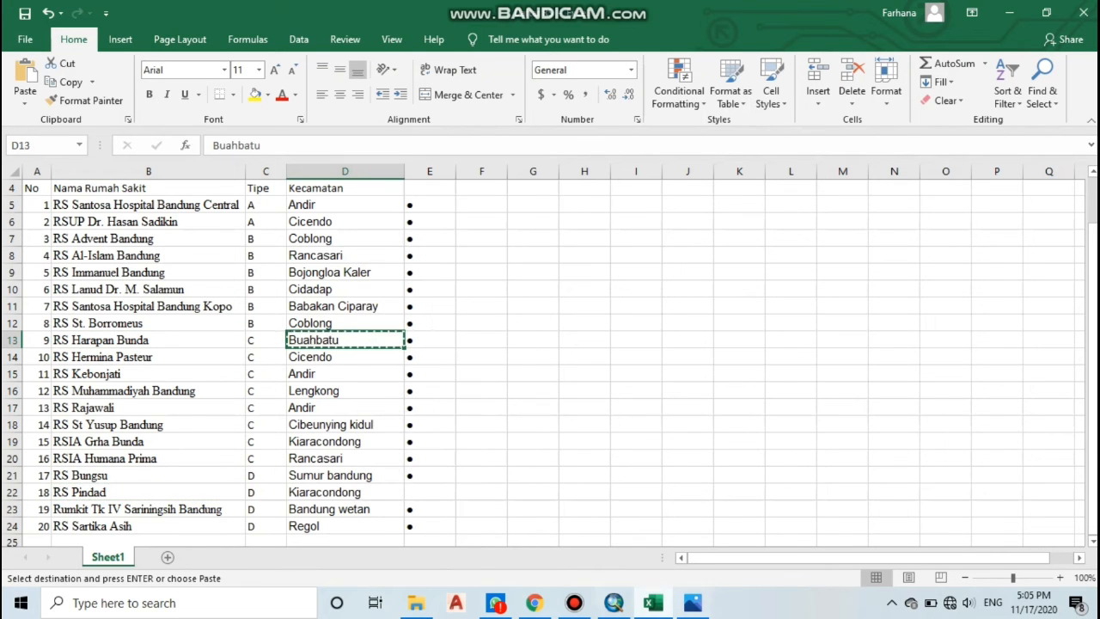
Back in ArcMap, start an edit session and paste Buahbatu into the Kecamatan field of the RS Harapan Bunda record.
{"action": "key", "text": "alt+Tab"}
{"action": "left_click", "coordinate": [455, 69]}
{"action": "left_click", "coordinate": [486, 80]}
{"action": "left_click", "coordinate": [311, 178]}
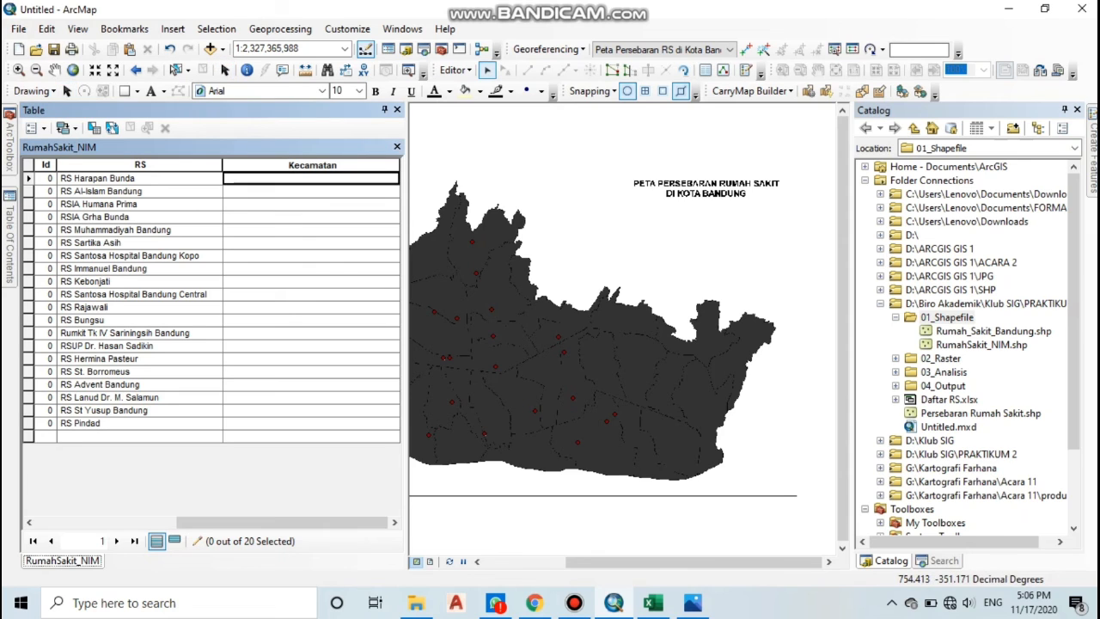
{"action": "left_click", "coordinate": [28, 178]}
{"action": "right_click", "coordinate": [299, 179]}
{"action": "left_click", "coordinate": [327, 223]}
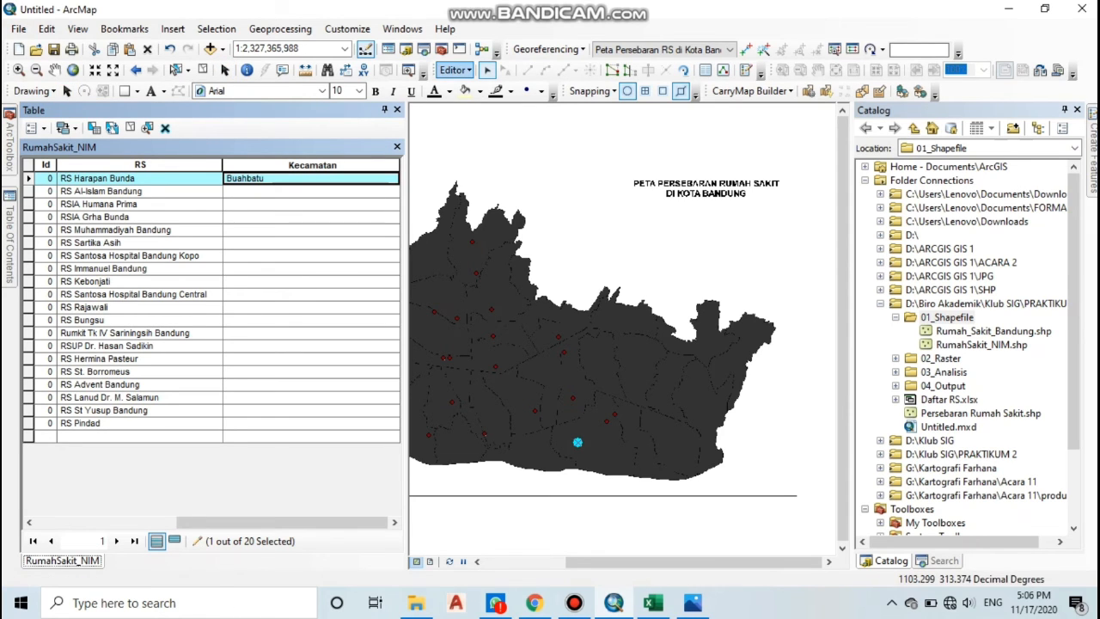
{"action": "left_click", "coordinate": [574, 602]}
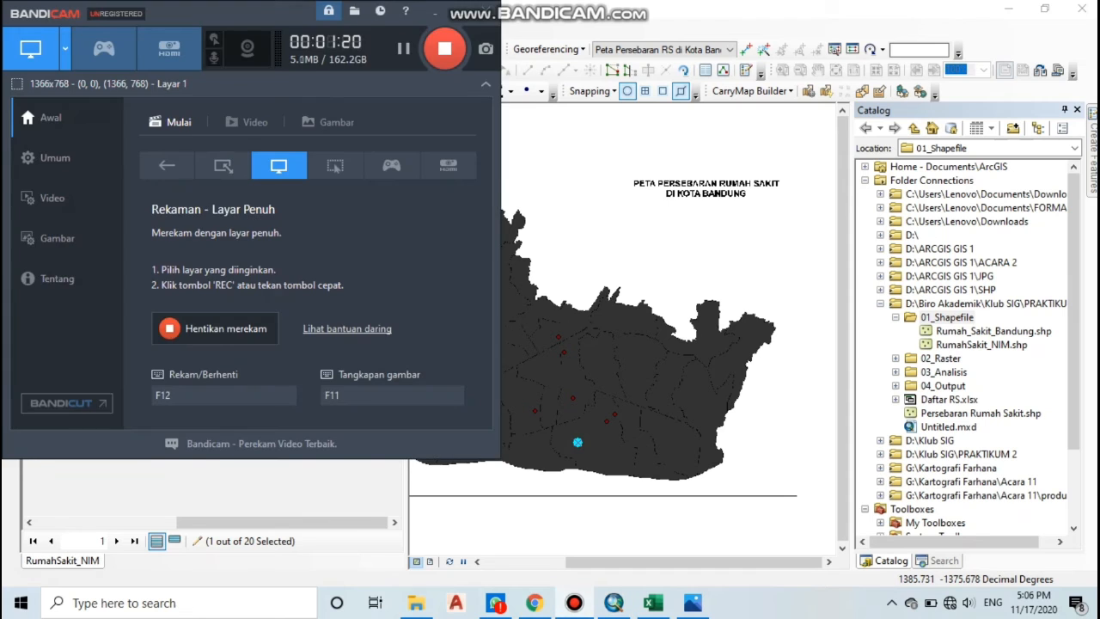
{"action": "left_click", "coordinate": [574, 603]}
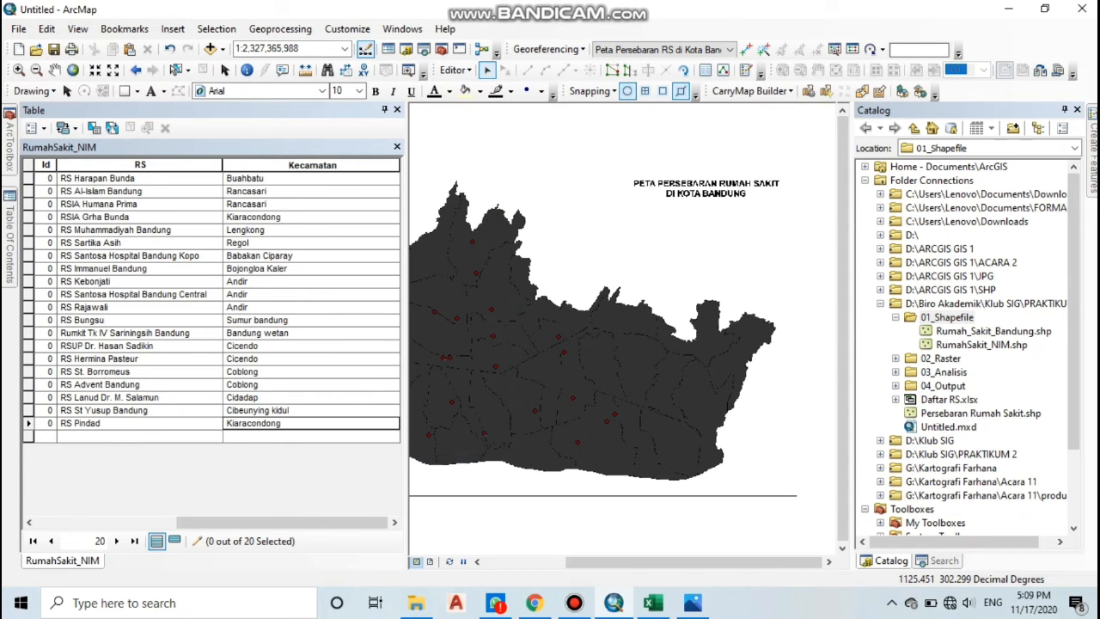
Select the Kecamatan column, stop the edit session, and save the district names entered in it.
{"action": "left_click", "coordinate": [312, 165]}
{"action": "left_click", "coordinate": [455, 71]}
{"action": "left_click", "coordinate": [487, 103]}
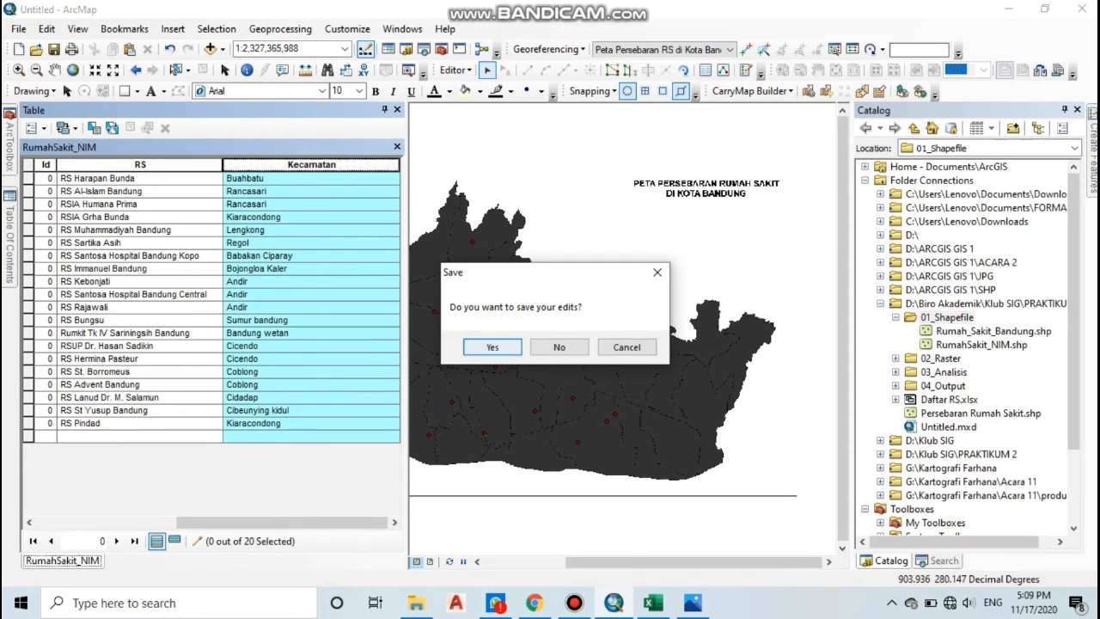
{"action": "left_click", "coordinate": [493, 347]}
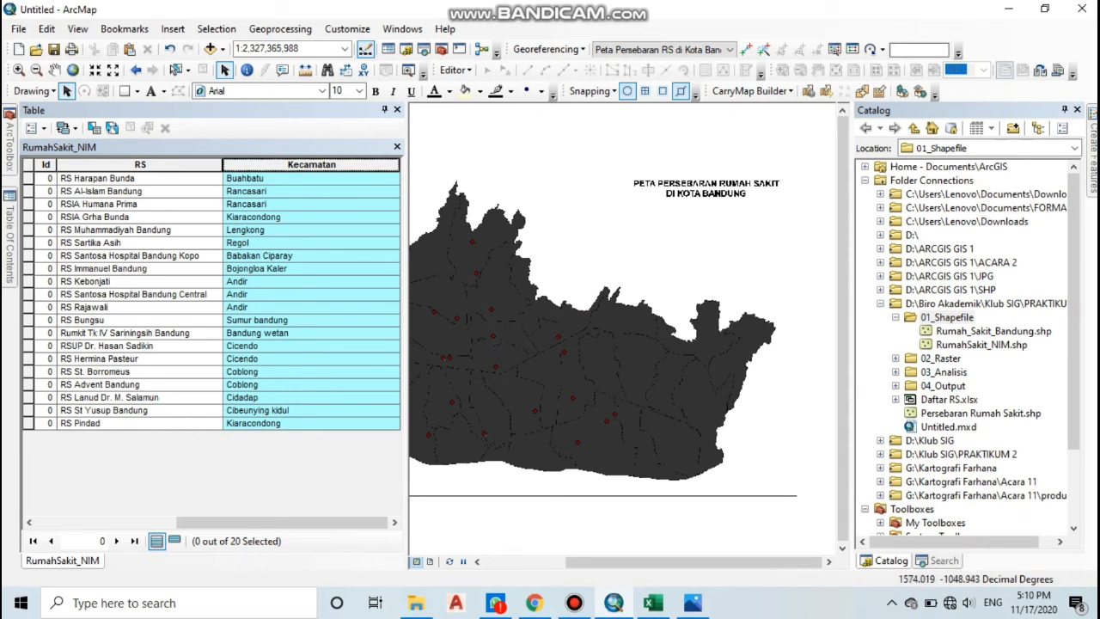
Auto-hide the attribute table, show the layer list, and try to recolor the RumahSakit_NIM point symbol white.
{"action": "left_click", "coordinate": [384, 109]}
{"action": "left_click", "coordinate": [9, 244]}
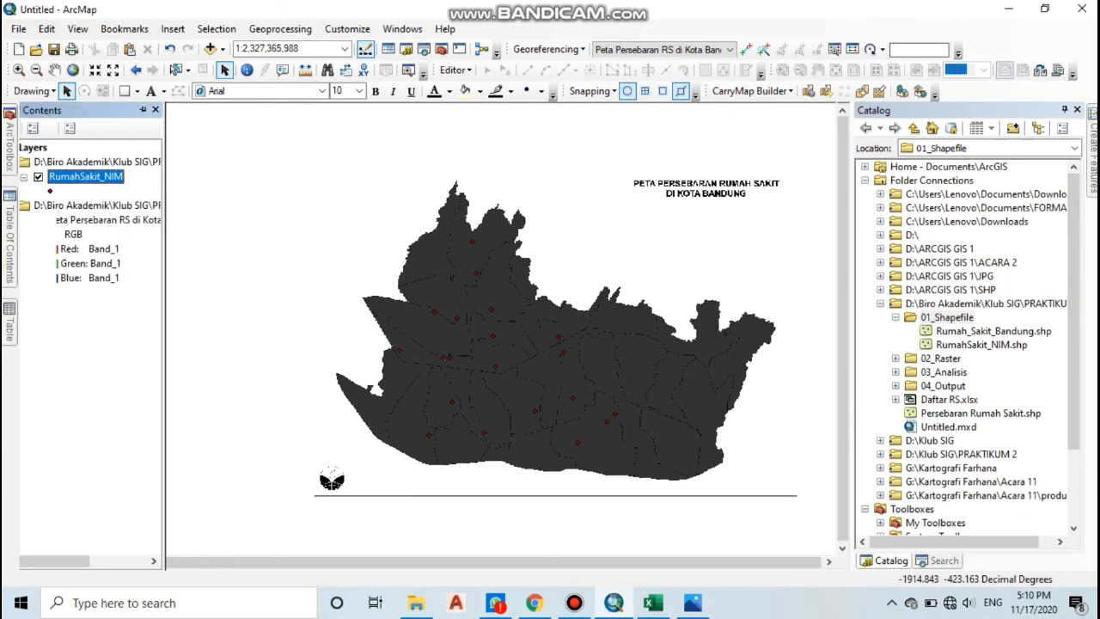
{"action": "right_click", "coordinate": [86, 191]}
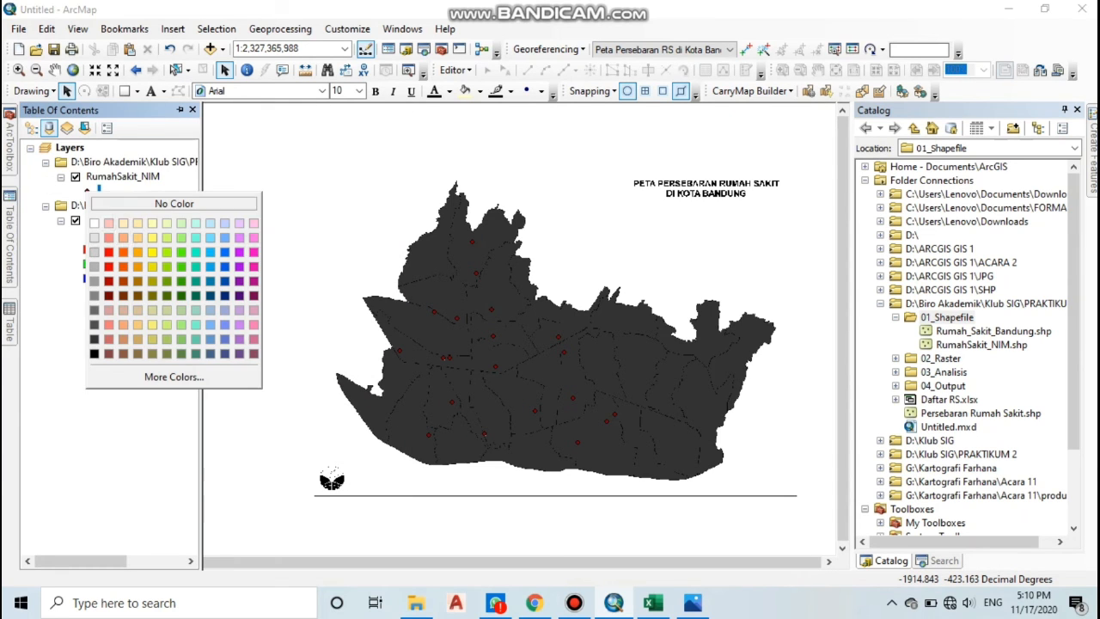
{"action": "left_click", "coordinate": [96, 224]}
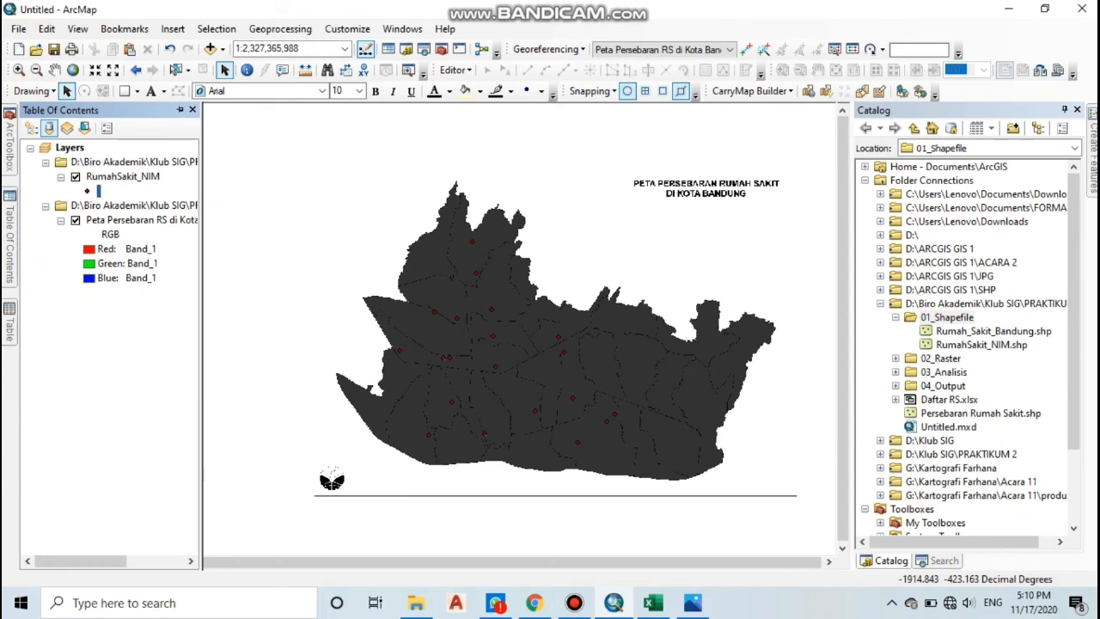
Choose the Cross 2 marker for the RumahSakit_NIM points and set its size to 7.
{"action": "left_click", "coordinate": [87, 191]}
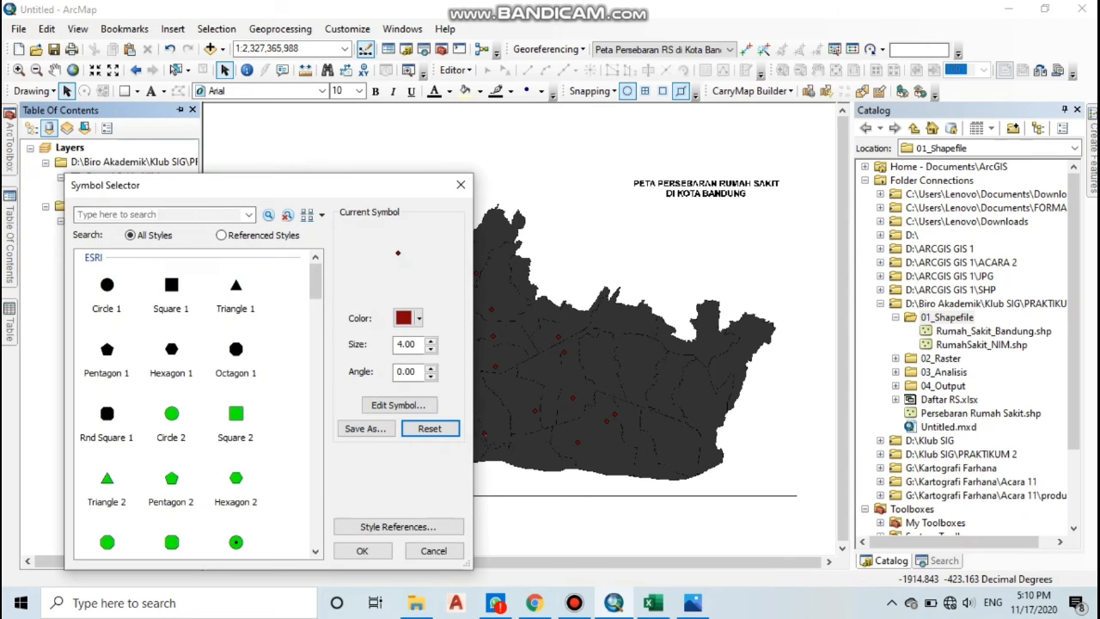
{"action": "scroll", "coordinate": [219, 457], "scroll_direction": "down", "scroll_amount": 3}
{"action": "scroll", "coordinate": [219, 457], "scroll_direction": "down", "scroll_amount": 5}
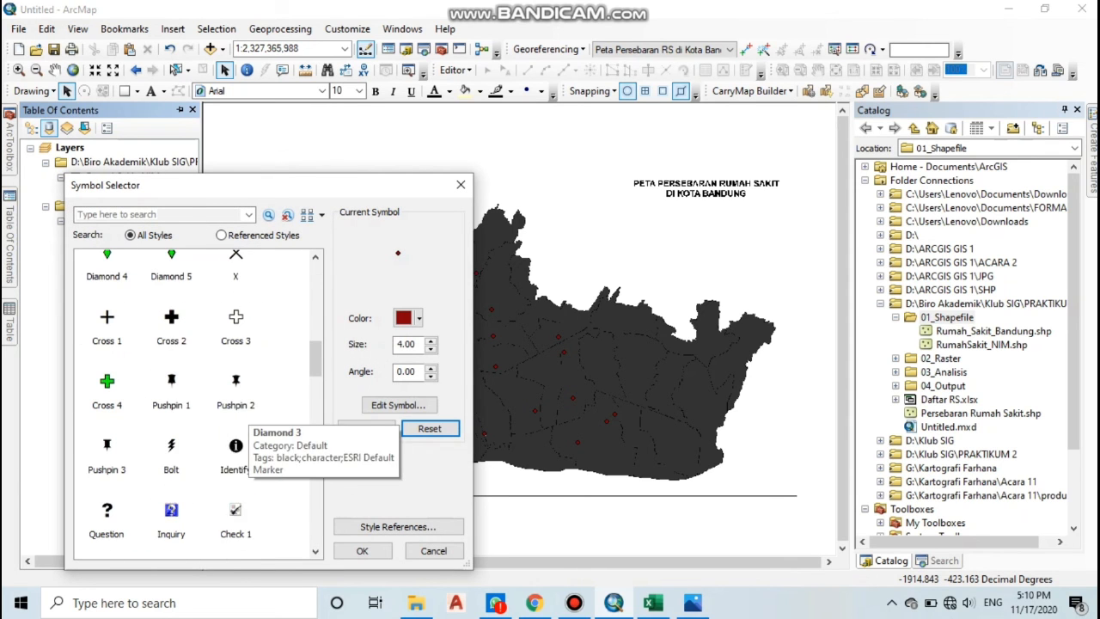
{"action": "left_click", "coordinate": [171, 339]}
{"action": "left_click", "coordinate": [430, 348]}
{"action": "left_click", "coordinate": [430, 349]}
{"action": "left_click", "coordinate": [430, 348]}
{"action": "left_click", "coordinate": [431, 349]}
{"action": "left_click", "coordinate": [431, 349]}
{"action": "left_click", "coordinate": [430, 349]}
{"action": "left_click", "coordinate": [431, 349]}
{"action": "left_click", "coordinate": [431, 349]}
{"action": "left_click", "coordinate": [430, 349]}
{"action": "left_click", "coordinate": [430, 349]}
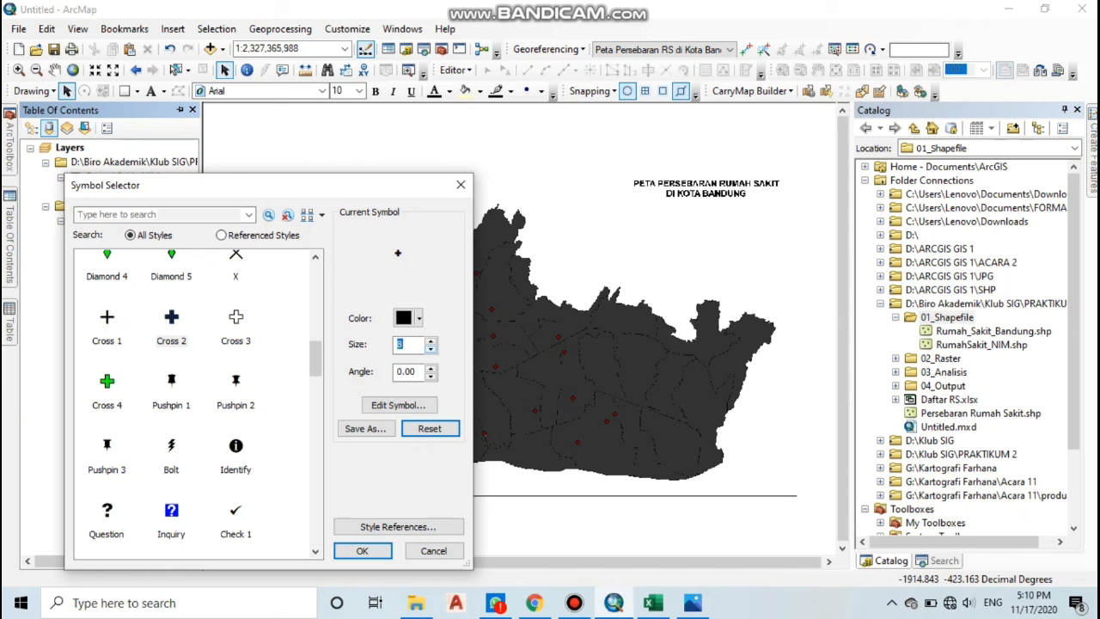
{"action": "left_click", "coordinate": [430, 349]}
Color the cross marker white and apply the new symbol to the hospital points.
{"action": "left_click", "coordinate": [418, 318]}
{"action": "left_click", "coordinate": [484, 341]}
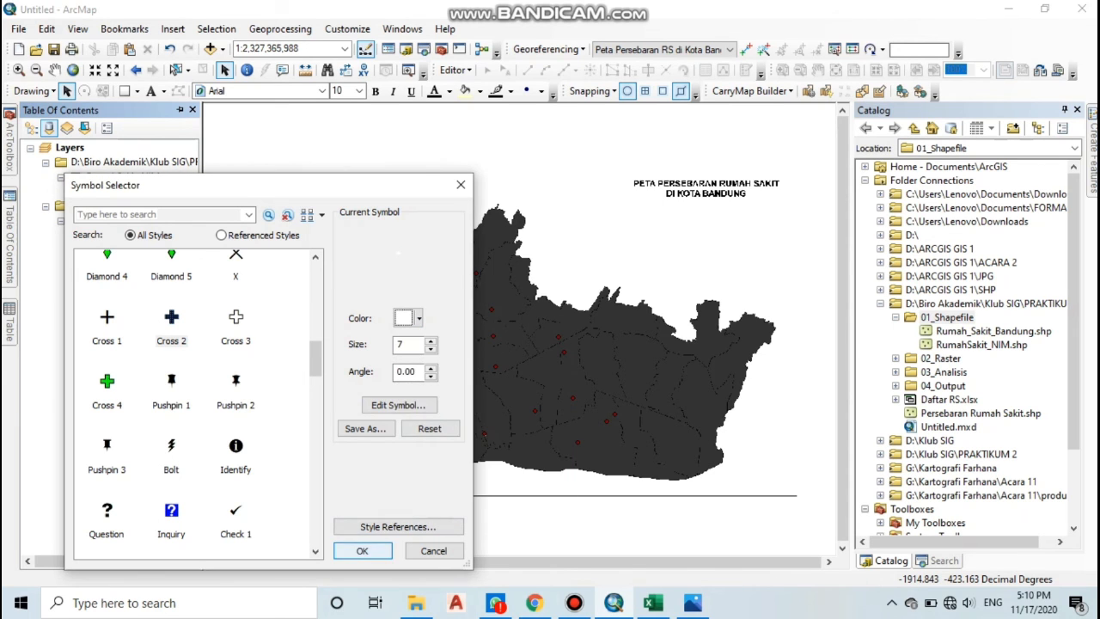
{"action": "left_click", "coordinate": [362, 550]}
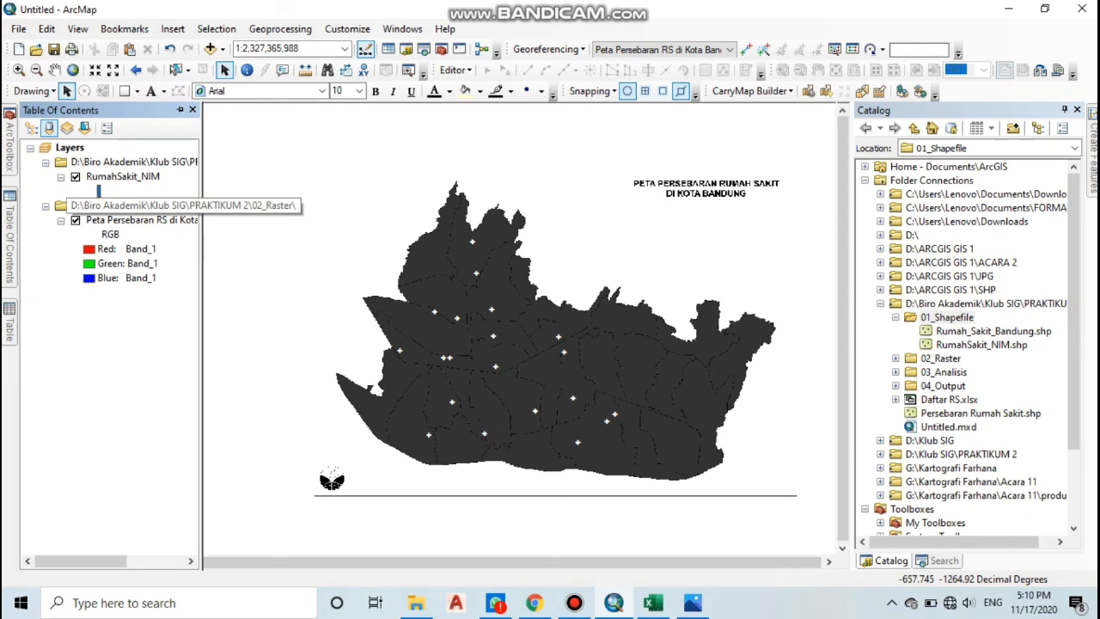
Open the label settings in the RumahSakit_NIM layer properties.
{"action": "right_click", "coordinate": [142, 178]}
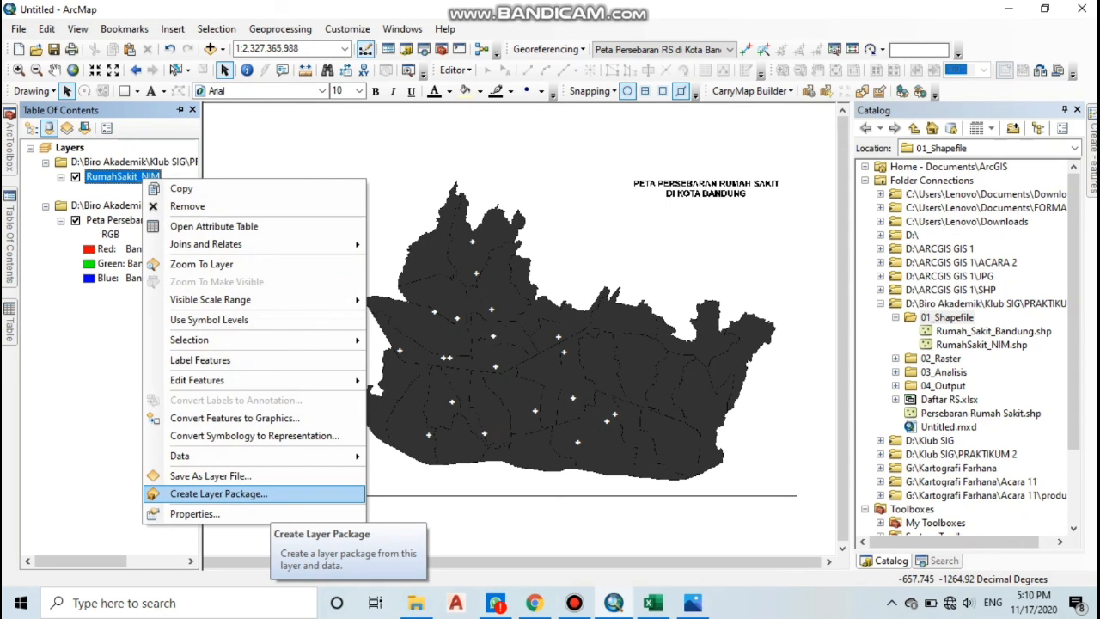
{"action": "left_click", "coordinate": [258, 513]}
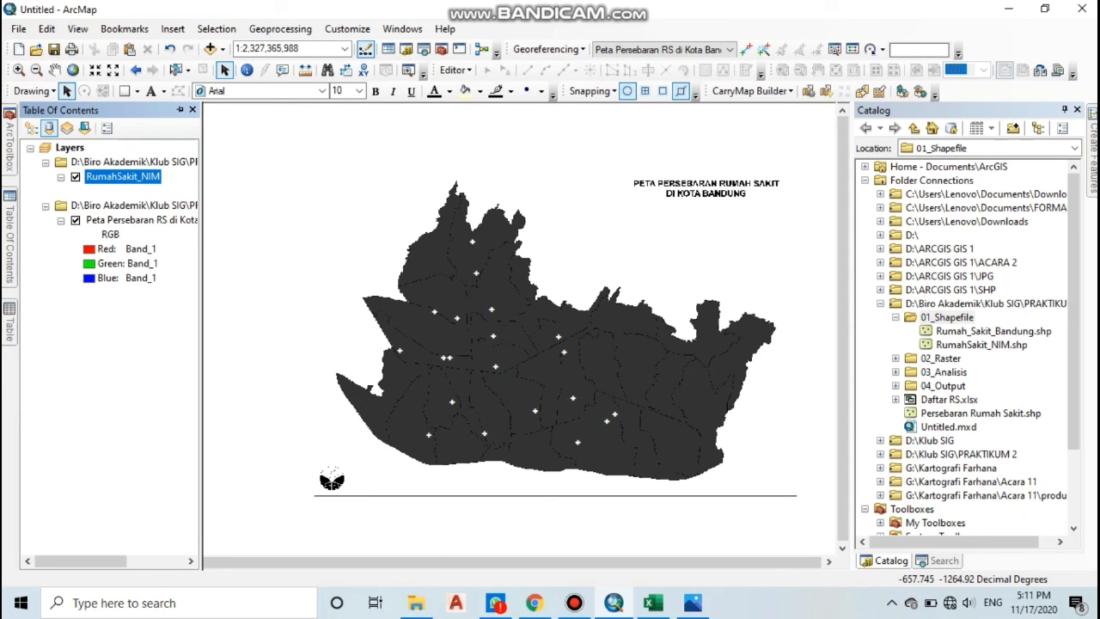
{"action": "double_click", "coordinate": [123, 177]}
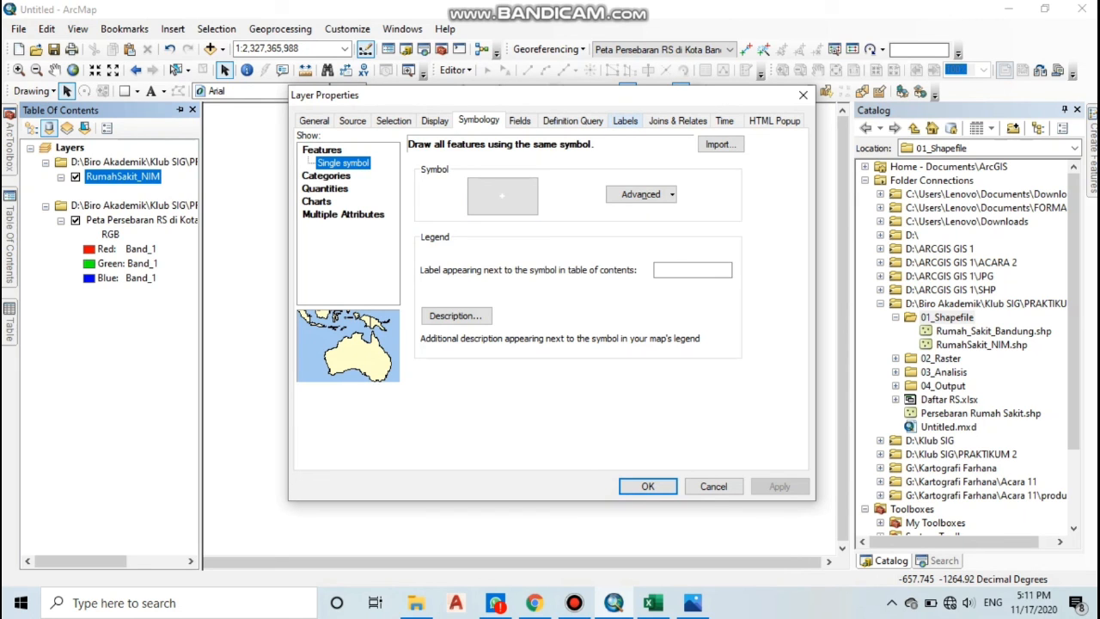
{"action": "left_click", "coordinate": [625, 120]}
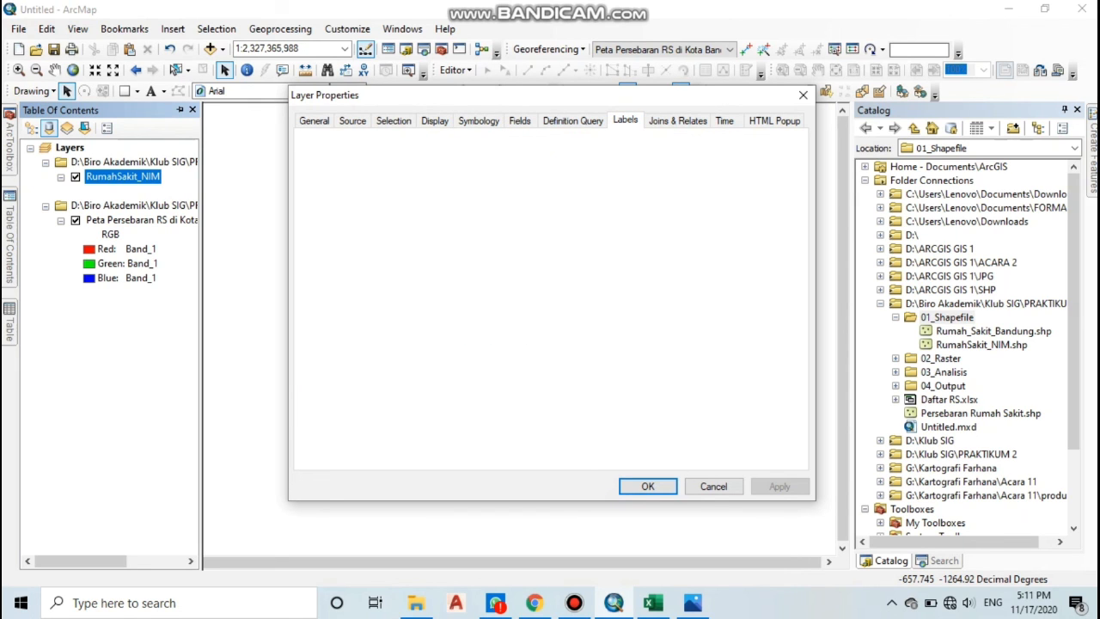